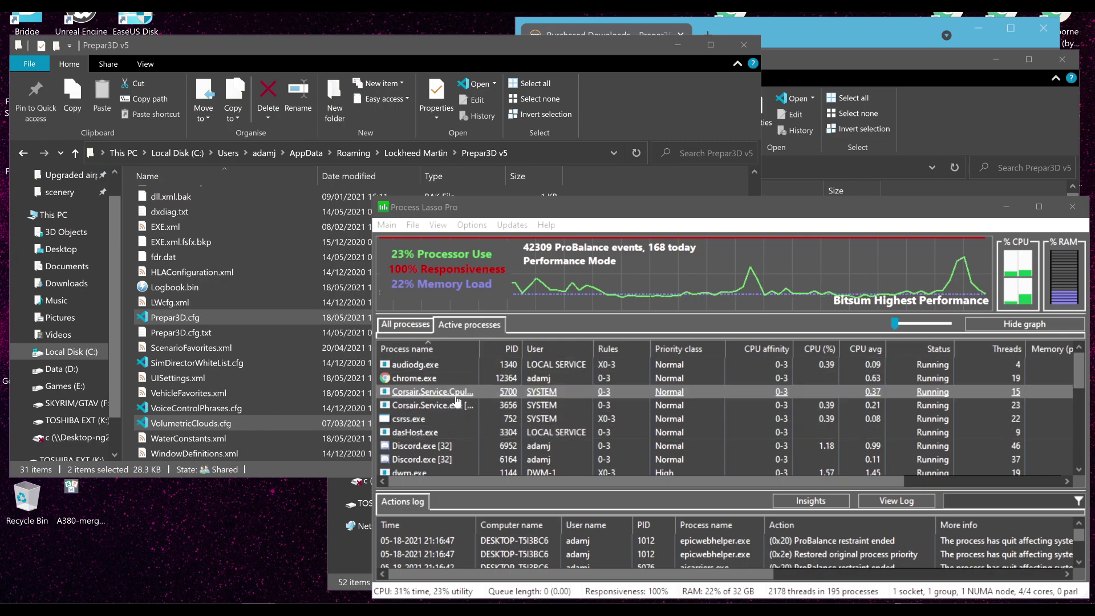
Switch Process Lasso to all processes, scroll through the full list, then close Process Lasso
{"action": "scroll", "coordinate": [435, 412], "scroll_direction": "down", "scroll_amount": 10}
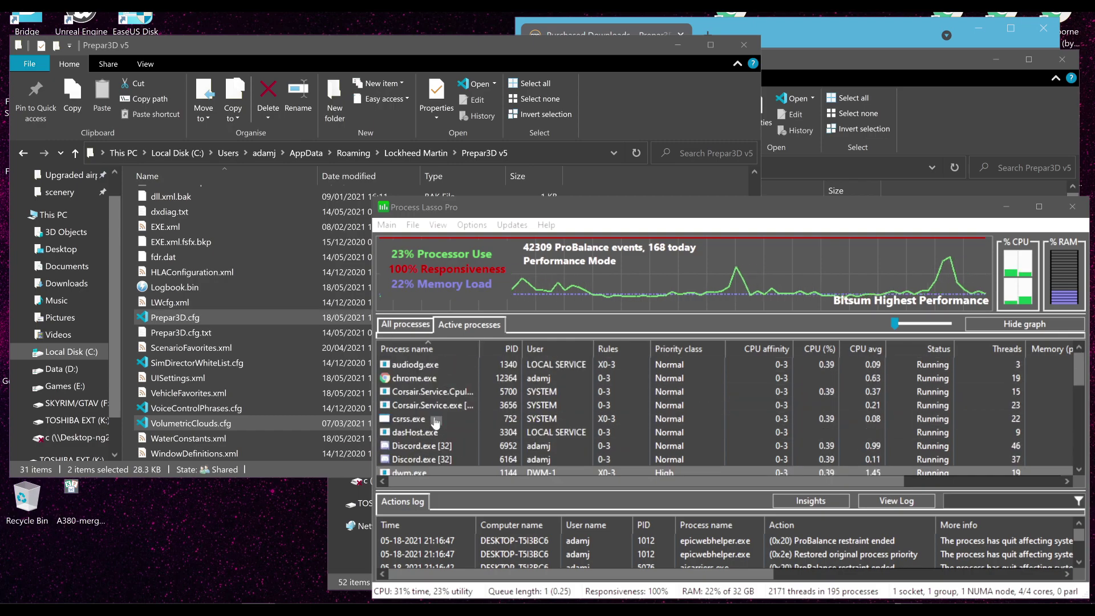
{"action": "left_click", "coordinate": [401, 325]}
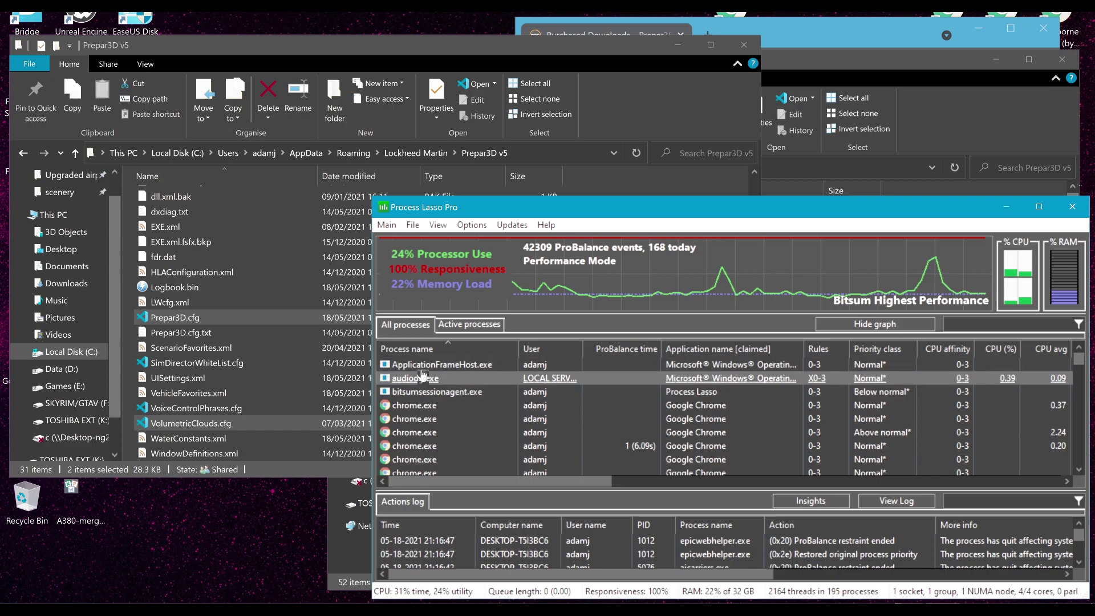
{"action": "scroll", "coordinate": [441, 422], "scroll_direction": "down", "scroll_amount": 10}
{"action": "scroll", "coordinate": [442, 419], "scroll_direction": "down", "scroll_amount": 15}
{"action": "scroll", "coordinate": [445, 422], "scroll_direction": "down", "scroll_amount": 5}
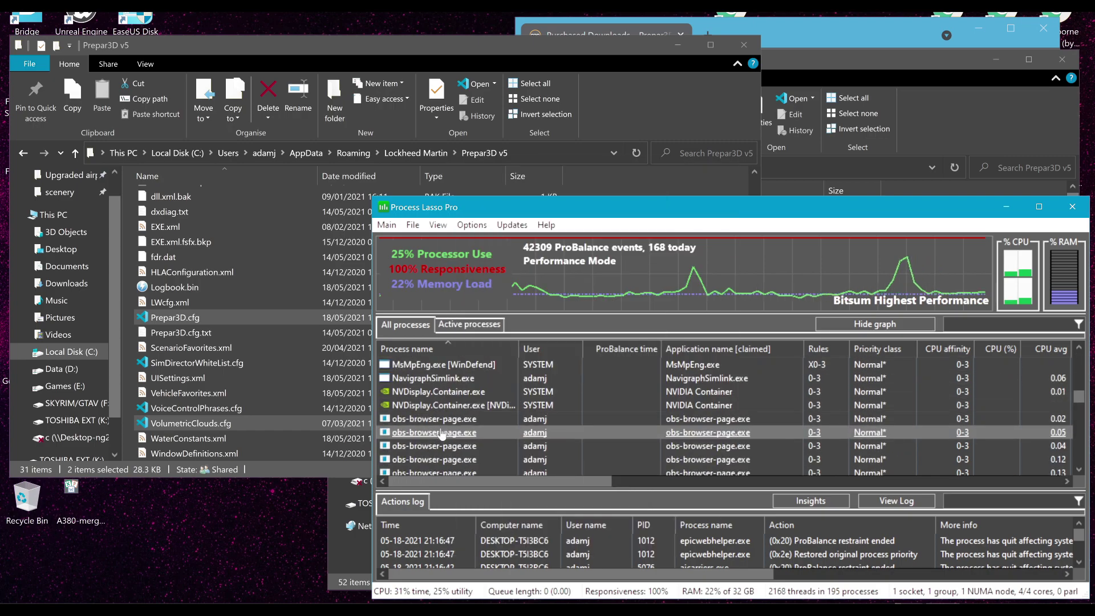
{"action": "scroll", "coordinate": [442, 436], "scroll_direction": "down", "scroll_amount": 5}
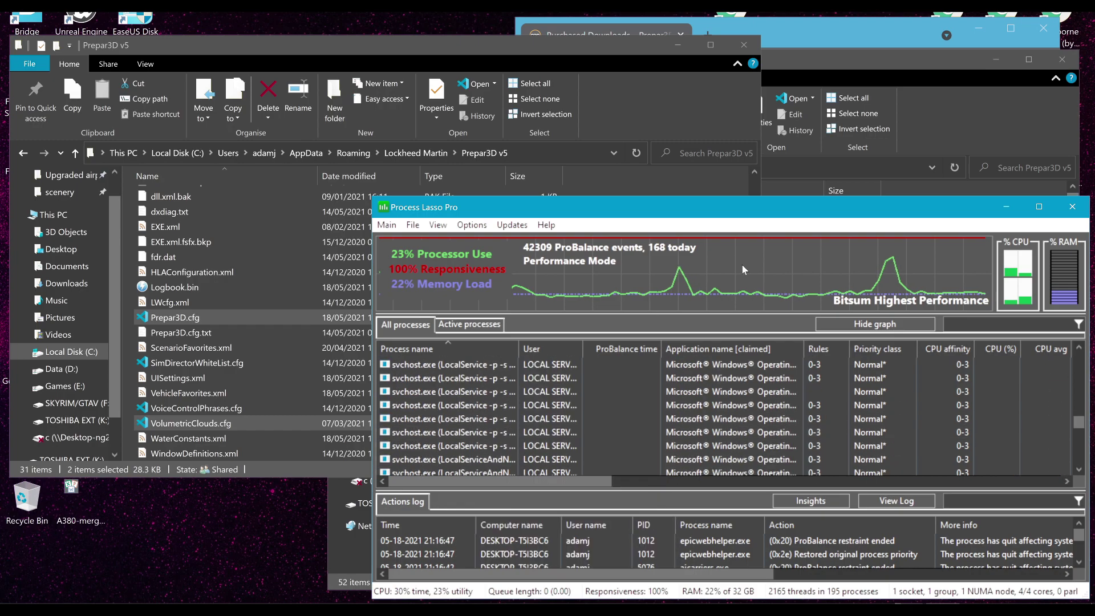
{"action": "left_click", "coordinate": [1064, 212]}
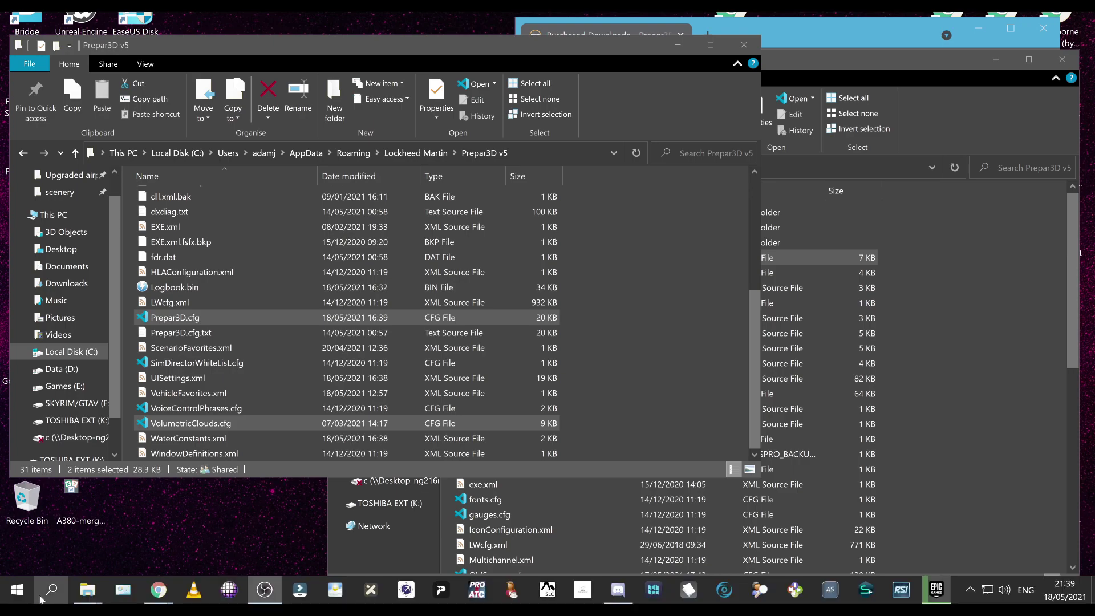
Launch Command Prompt as administrator, reposition it, and run sfc /scannow
{"action": "left_click", "coordinate": [46, 597]}
{"action": "type", "text": "cmd"}
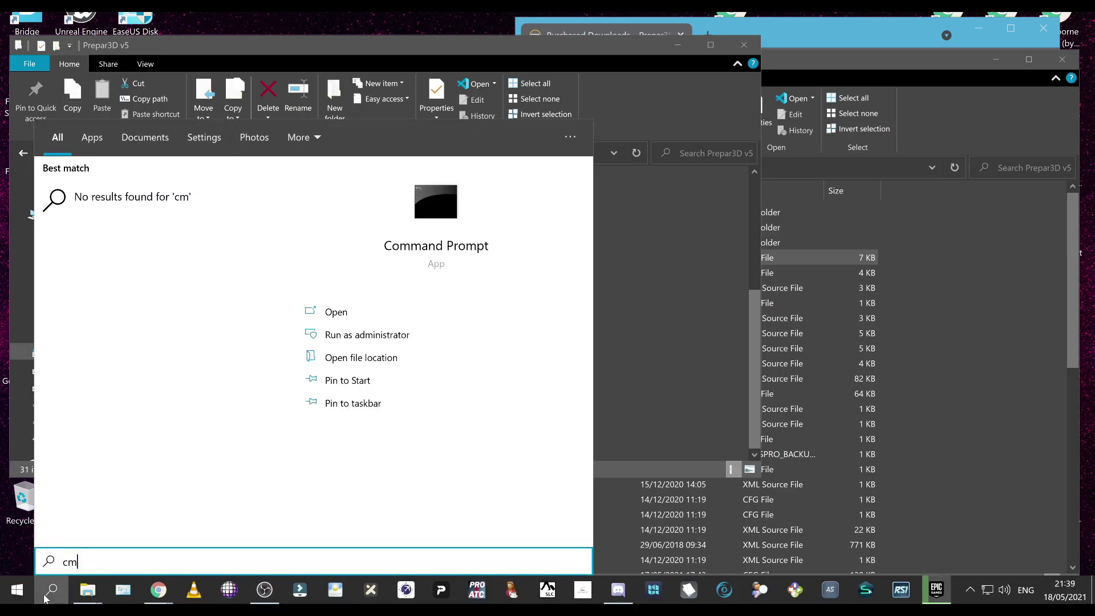
{"action": "left_click", "coordinate": [392, 336]}
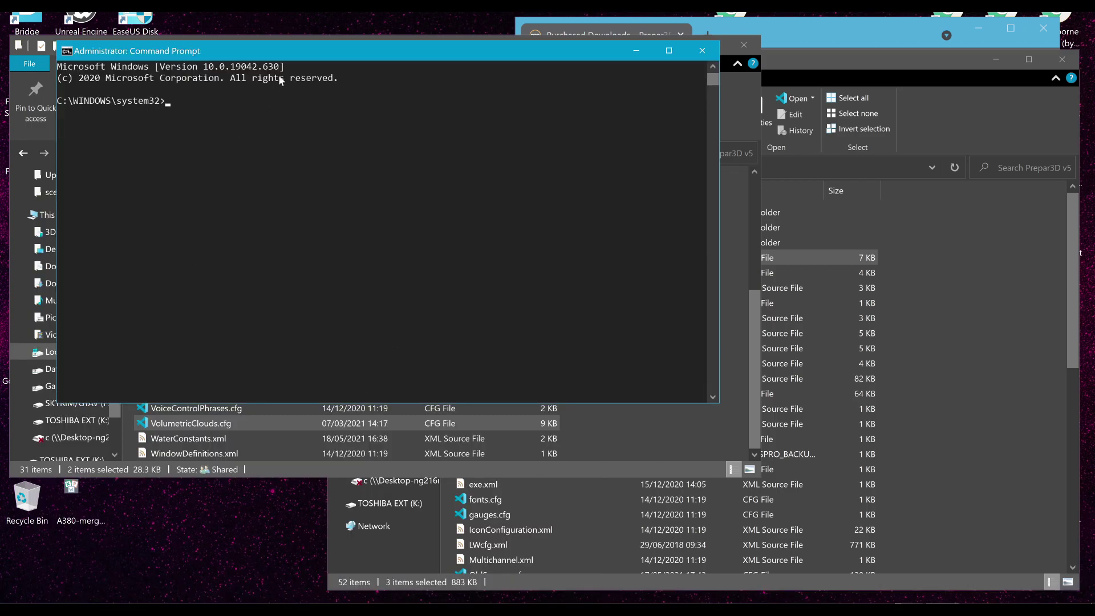
{"action": "left_click_drag", "start_coordinate": [307, 55], "coordinate": [416, 188]}
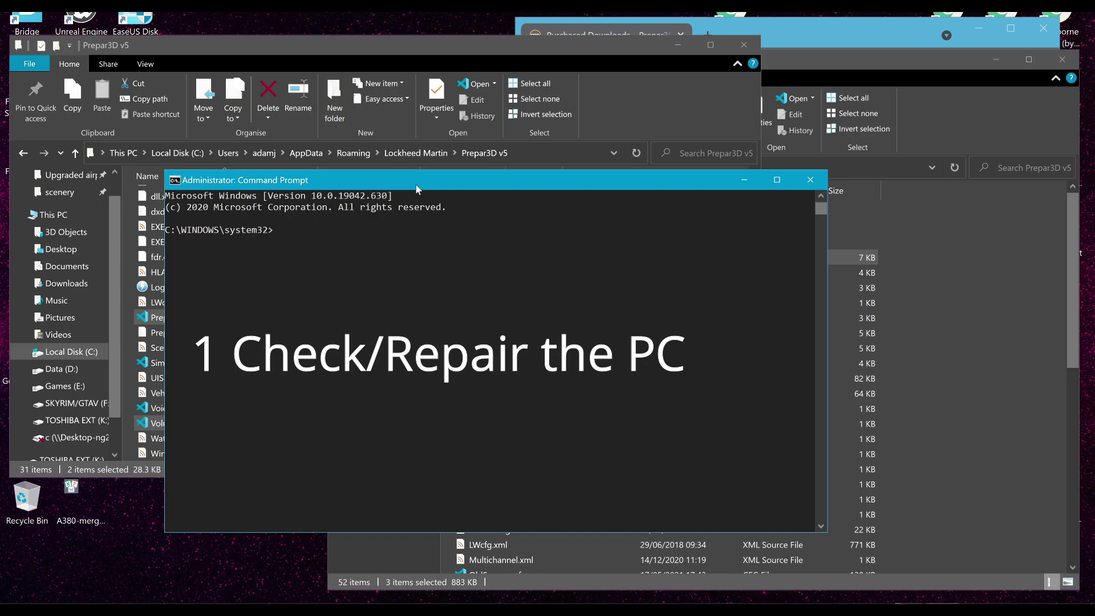
{"action": "type", "text": "sfc /scannow"}
{"action": "key", "text": "Return"}
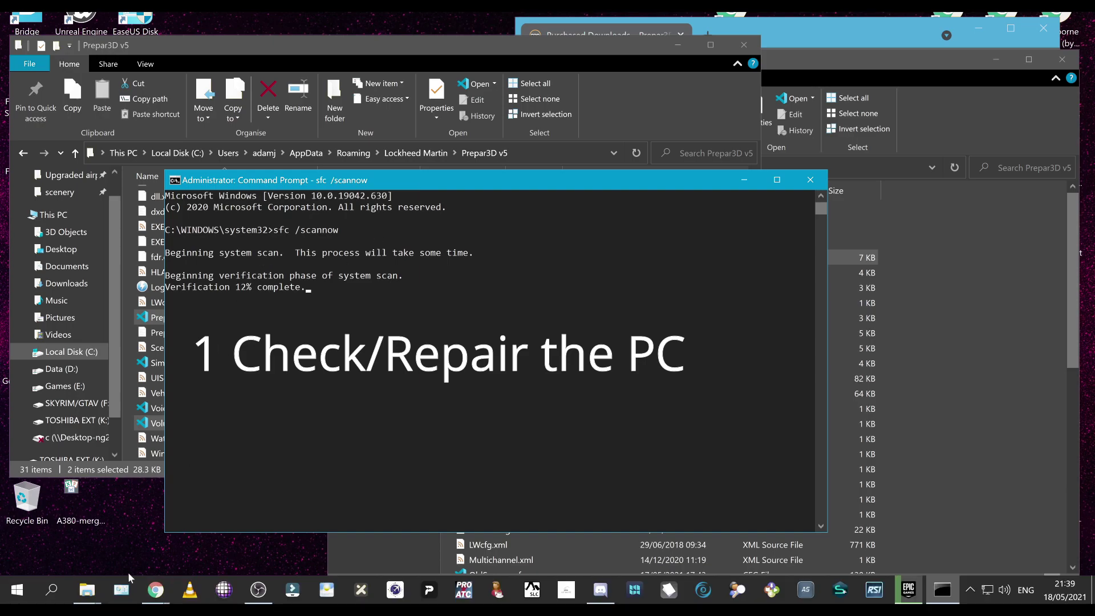
Open Programs and Features in Control Panel and scroll to the Prepar3D v5 entries
{"action": "left_click", "coordinate": [121, 593]}
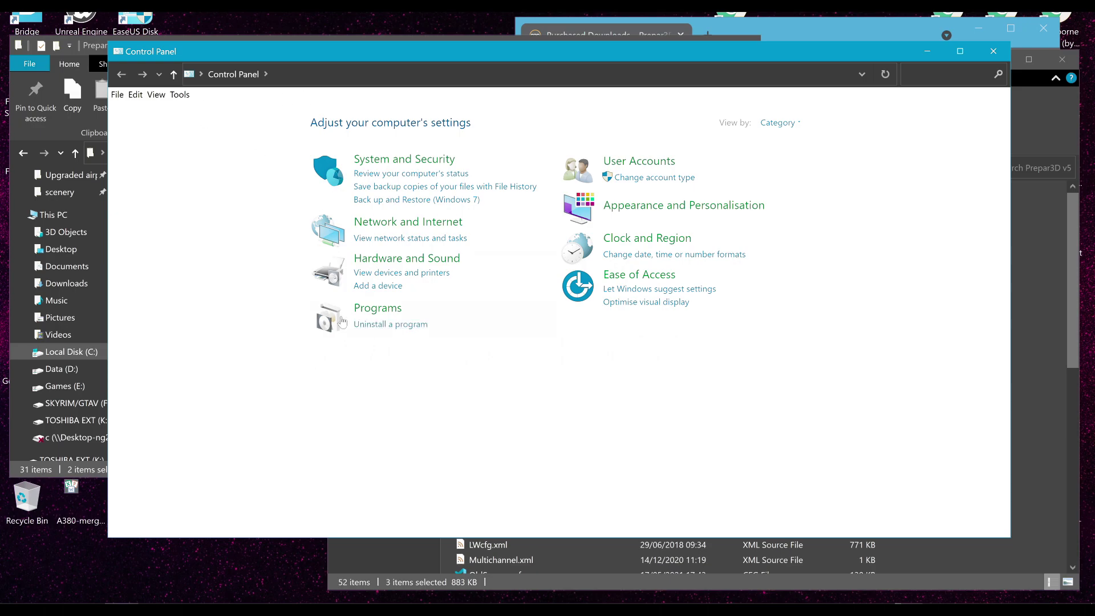
{"action": "left_click", "coordinate": [371, 325]}
{"action": "scroll", "coordinate": [531, 425], "scroll_direction": "down", "scroll_amount": 20}
{"action": "scroll", "coordinate": [530, 425], "scroll_direction": "down", "scroll_amount": 20}
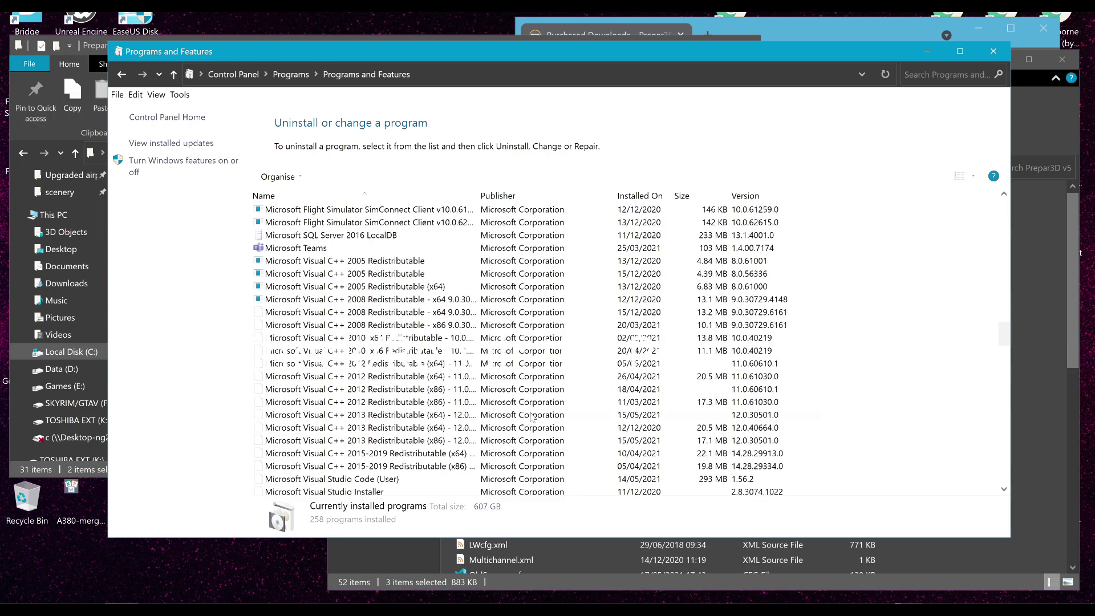
{"action": "scroll", "coordinate": [531, 415], "scroll_direction": "down", "scroll_amount": 15}
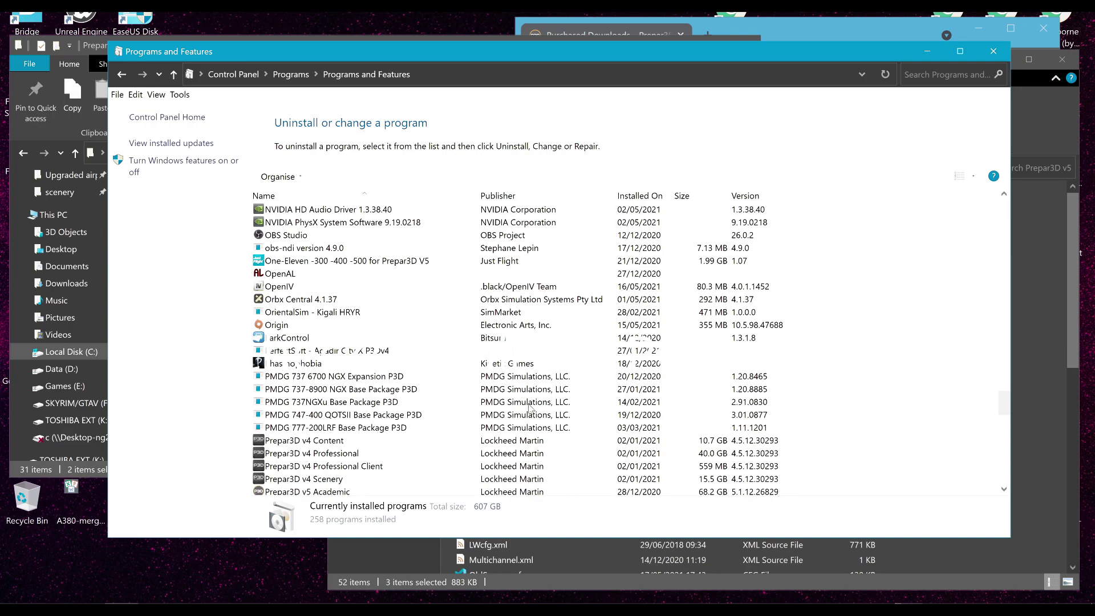
{"action": "scroll", "coordinate": [473, 325], "scroll_direction": "down", "scroll_amount": 3}
{"action": "scroll", "coordinate": [473, 325], "scroll_direction": "up", "scroll_amount": 2}
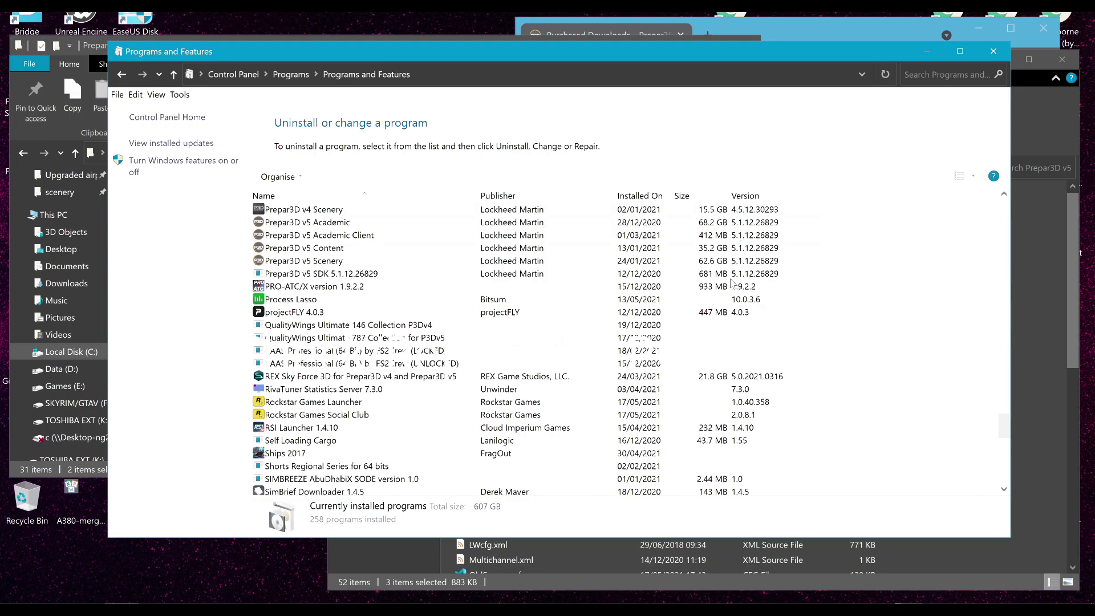
Select the Prepar3D v5 Content, Scenery and Academic packages in turn
{"action": "left_click", "coordinate": [331, 248]}
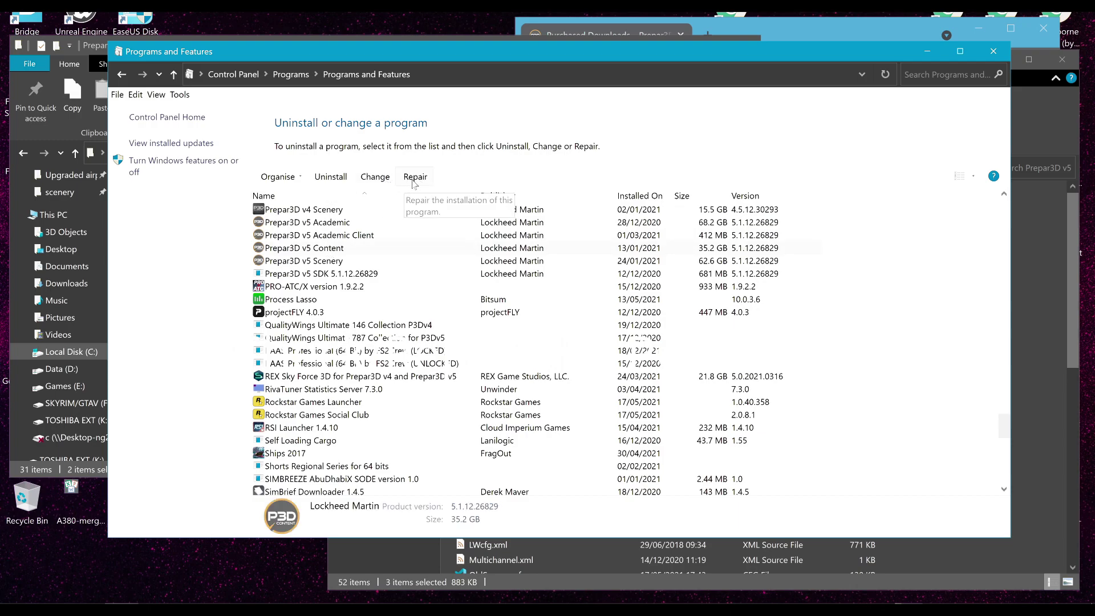
{"action": "left_click", "coordinate": [346, 262]}
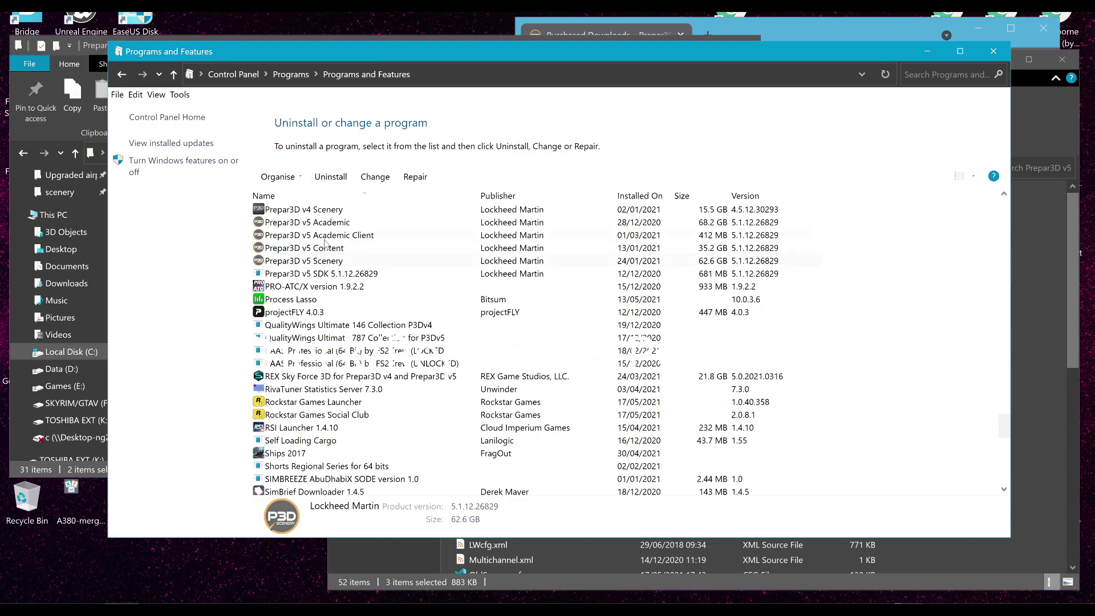
{"action": "left_click", "coordinate": [326, 238]}
{"action": "left_click", "coordinate": [332, 223]}
{"action": "left_click", "coordinate": [329, 261]}
{"action": "left_click", "coordinate": [373, 247]}
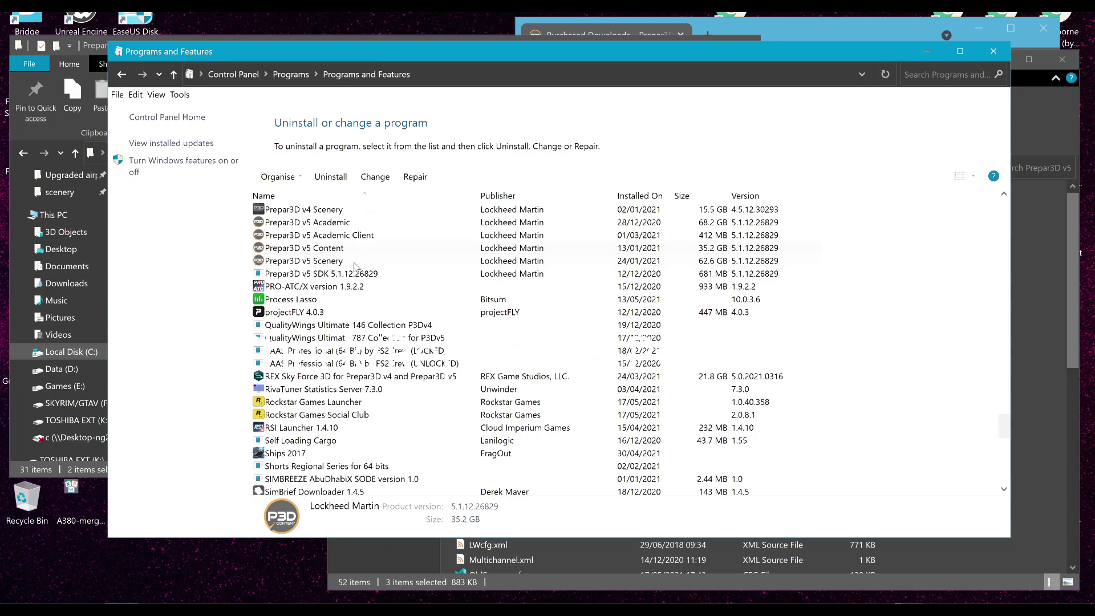
{"action": "left_click", "coordinate": [318, 266]}
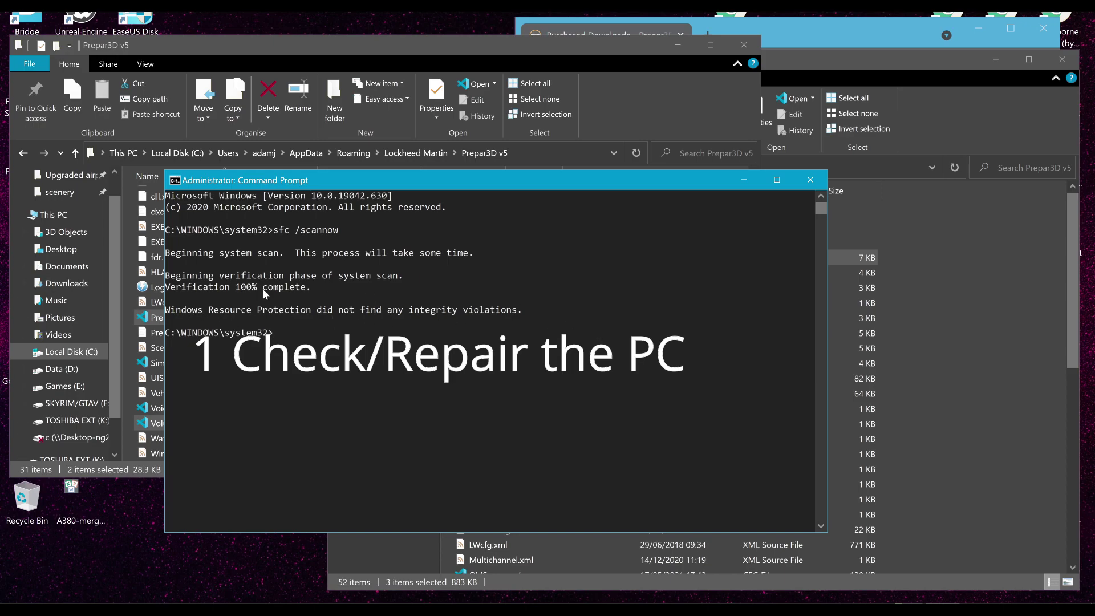
Close Command Prompt once sfc /scannow reports no integrity violations
{"action": "left_click", "coordinate": [808, 180]}
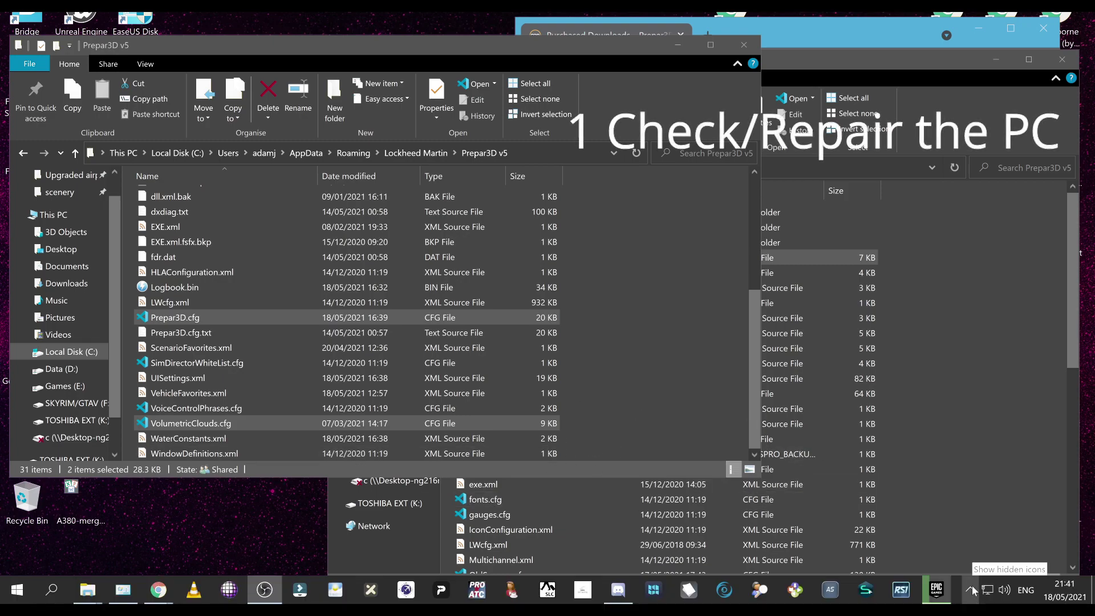
{"action": "left_click", "coordinate": [971, 590]}
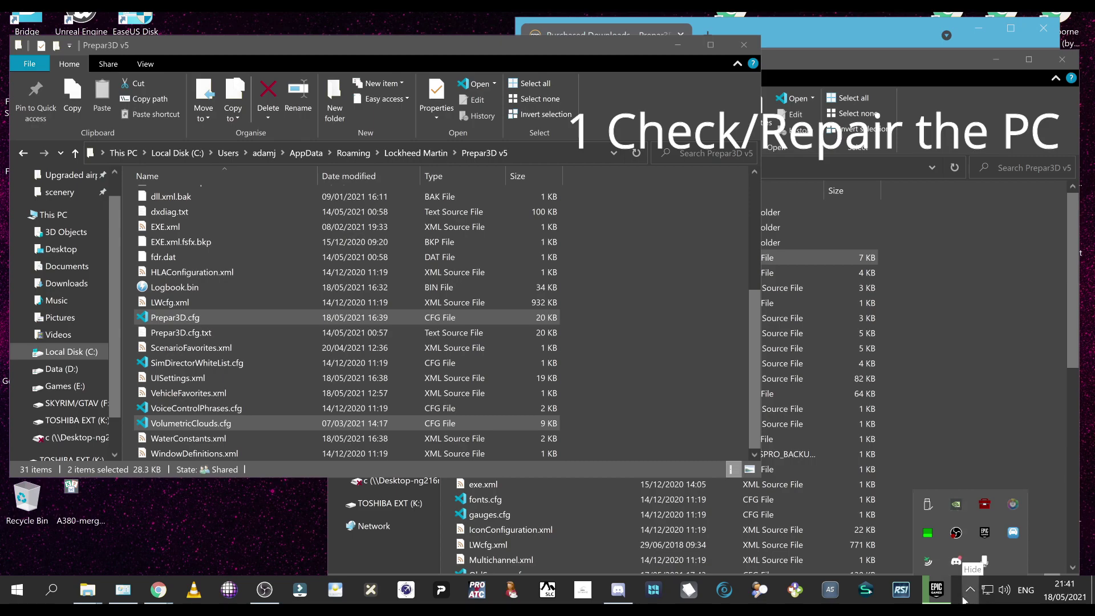
{"action": "left_click", "coordinate": [597, 46]}
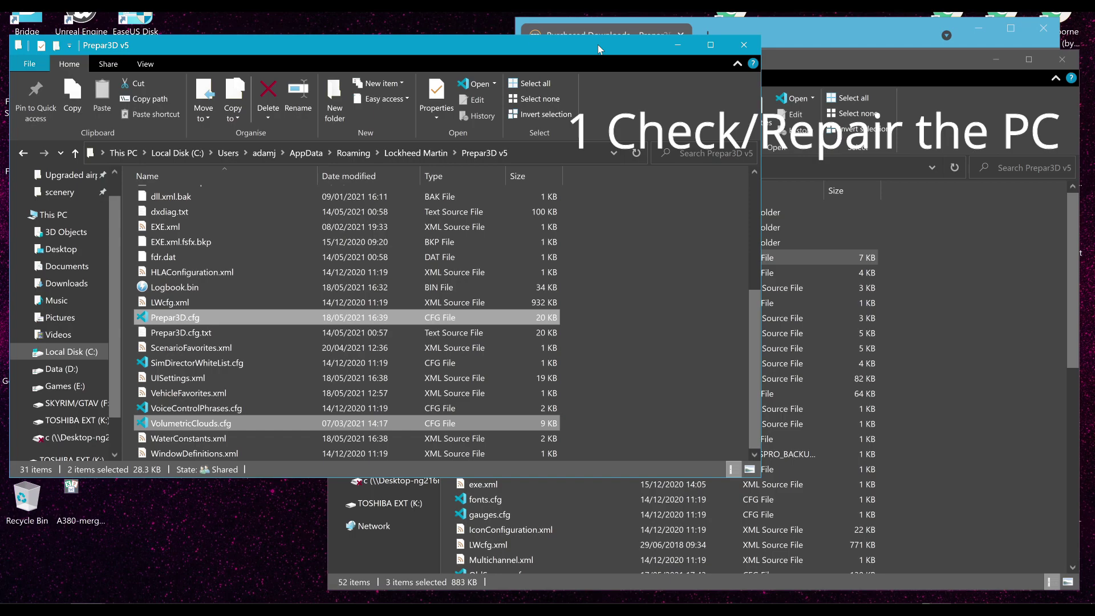
Create New folder (2) on the desktop and open it in a window at the lower right
{"action": "right_click", "coordinate": [382, 14]}
{"action": "mouse_move", "coordinate": [294, 159]}
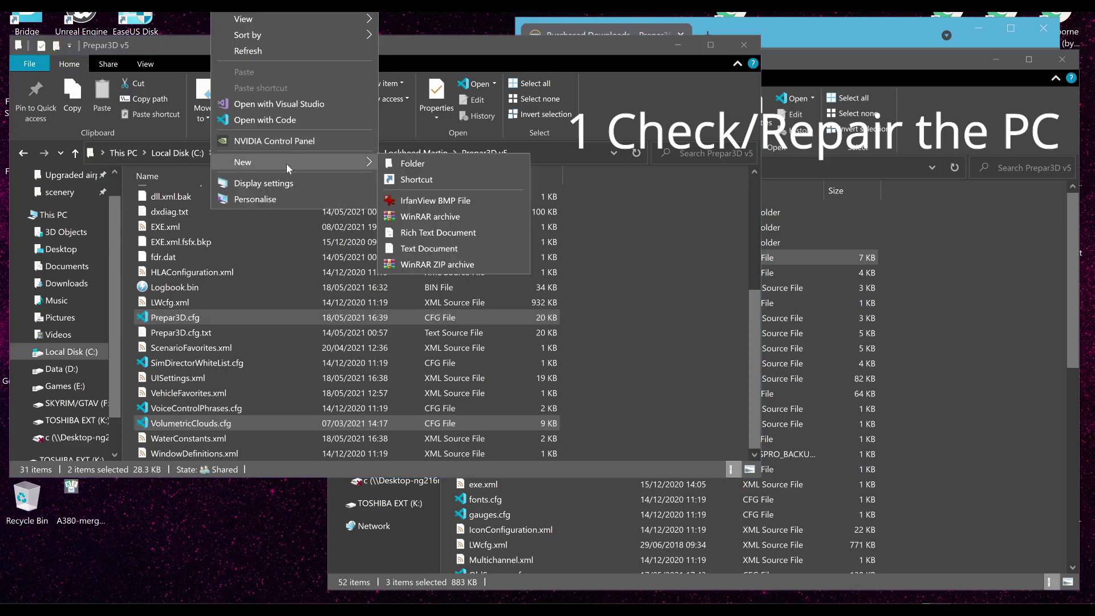
{"action": "left_click", "coordinate": [393, 165]}
{"action": "key", "text": "Return"}
{"action": "double_click", "coordinate": [405, 22]}
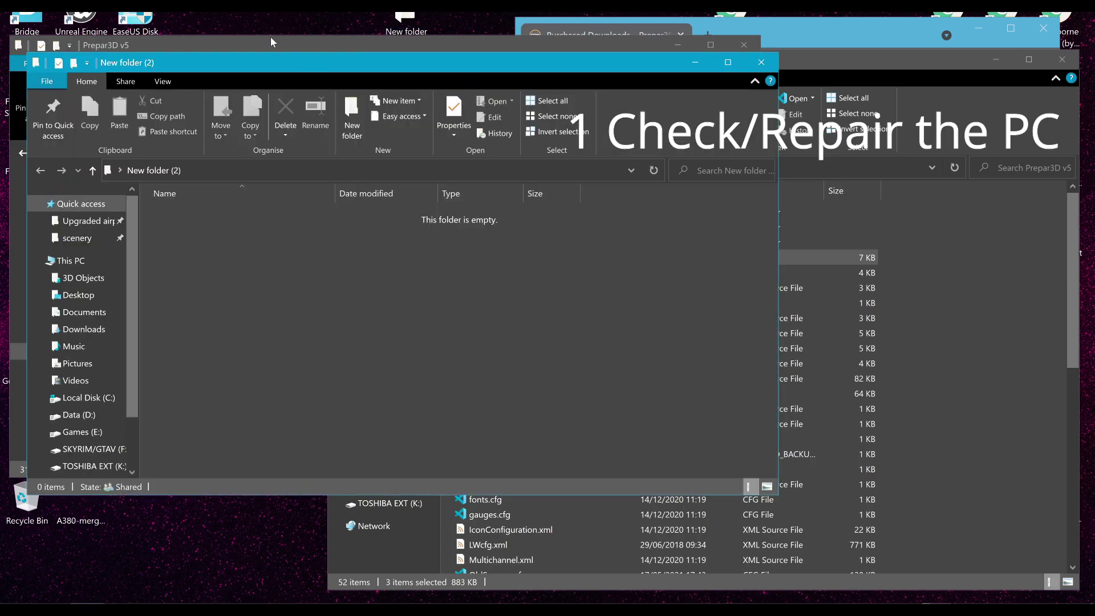
{"action": "left_click_drag", "start_coordinate": [252, 62], "coordinate": [807, 166]}
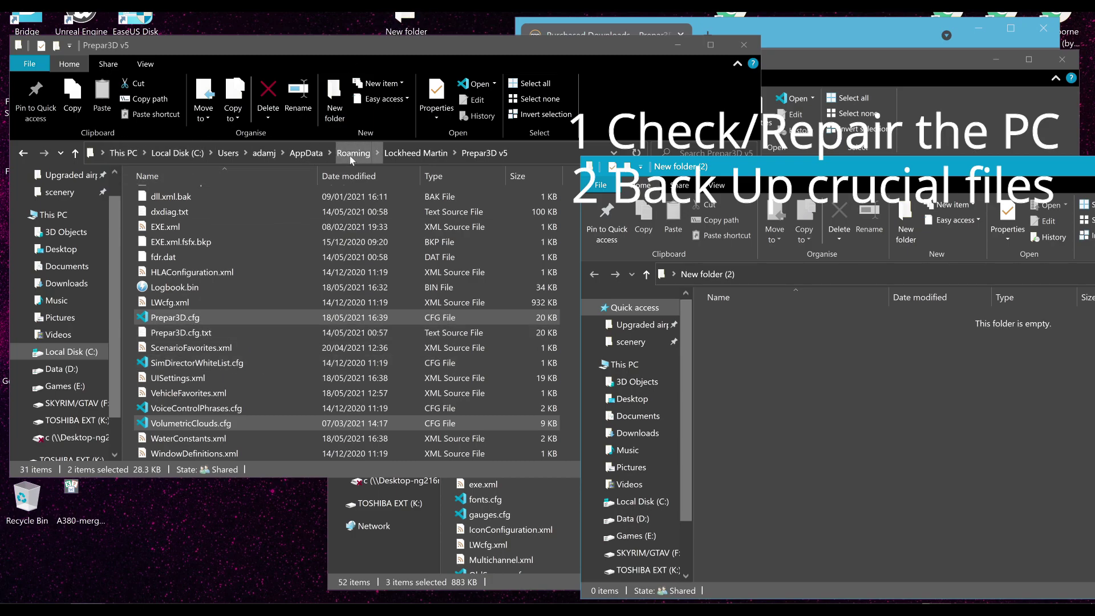
Copy Prepar3D.cfg and VolumetricClouds.cfg into New folder (2), then close the AppData window
{"action": "left_click", "coordinate": [171, 315]}
{"action": "right_click", "coordinate": [171, 315]}
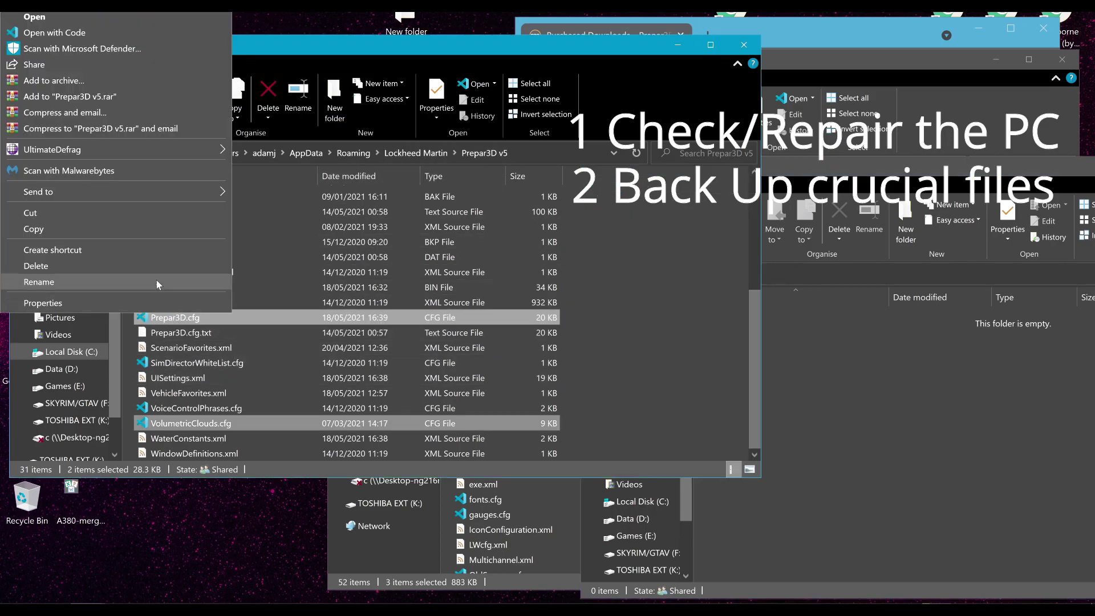
{"action": "left_click", "coordinate": [188, 228]}
{"action": "left_click", "coordinate": [786, 372]}
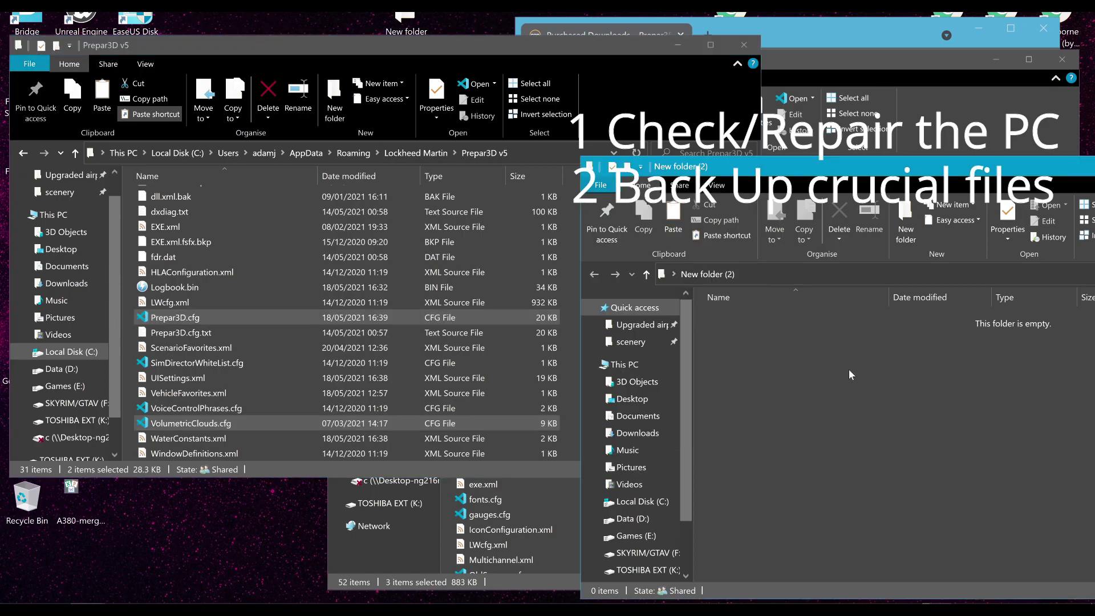
{"action": "right_click", "coordinate": [796, 475]}
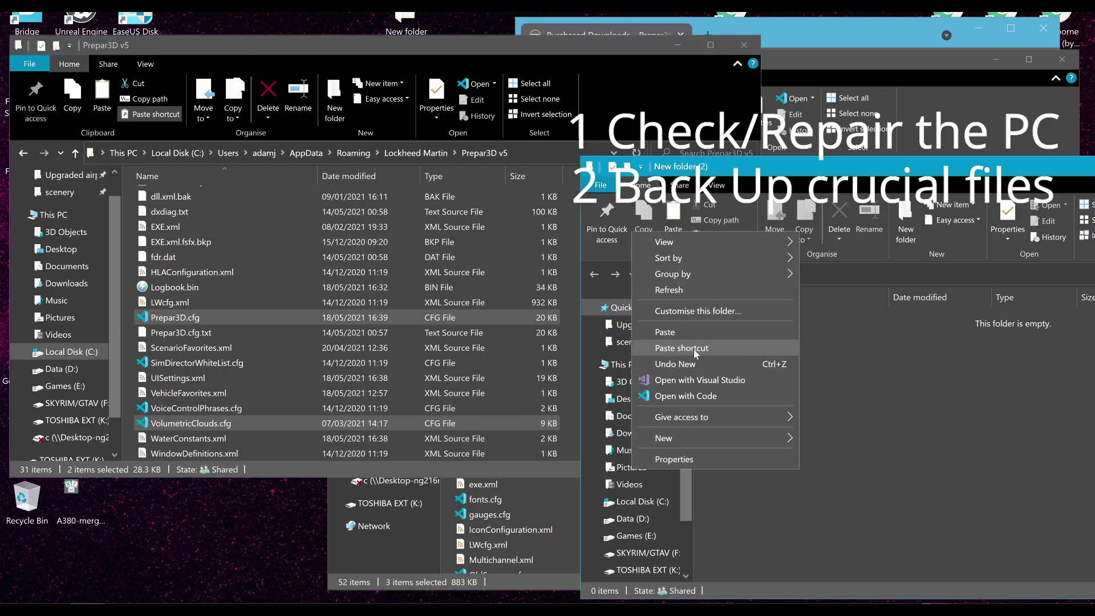
{"action": "left_click", "coordinate": [693, 327]}
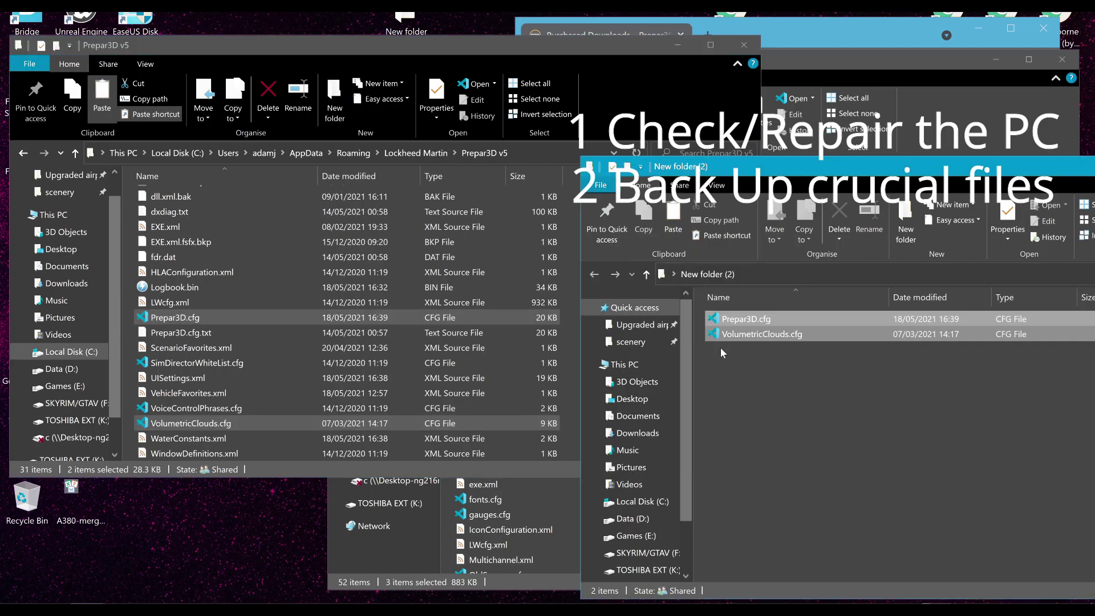
{"action": "left_click", "coordinate": [747, 392]}
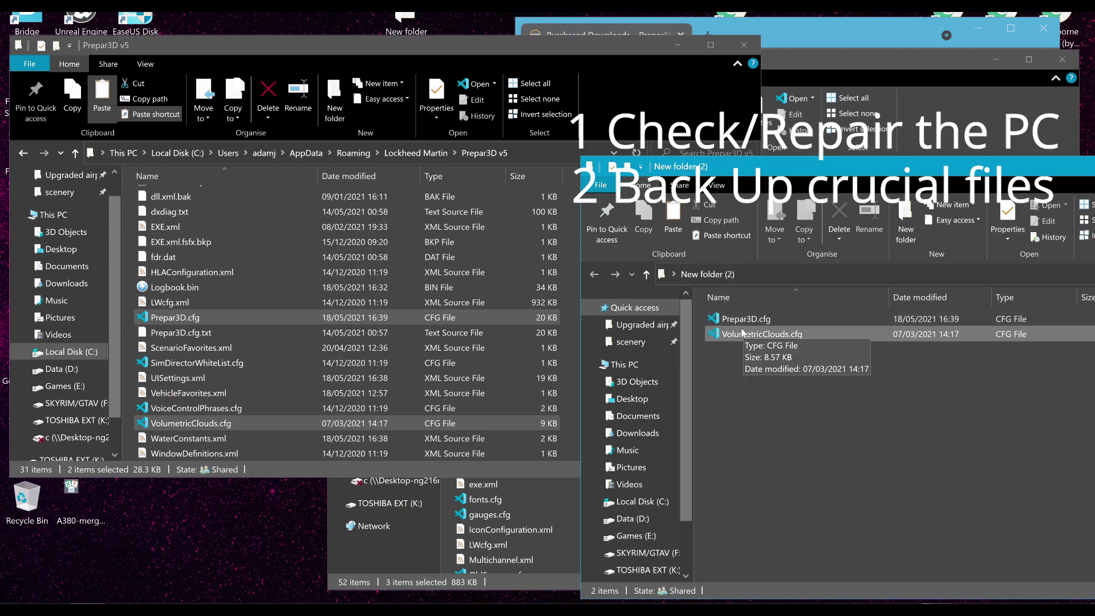
{"action": "left_click", "coordinate": [744, 44]}
Copy add-ons.cfg, Scenery.cfg and terrain.cfg from ProgramData Prepar3D v5 into New folder (2)
{"action": "left_click_drag", "start_coordinate": [732, 57], "coordinate": [432, 43]}
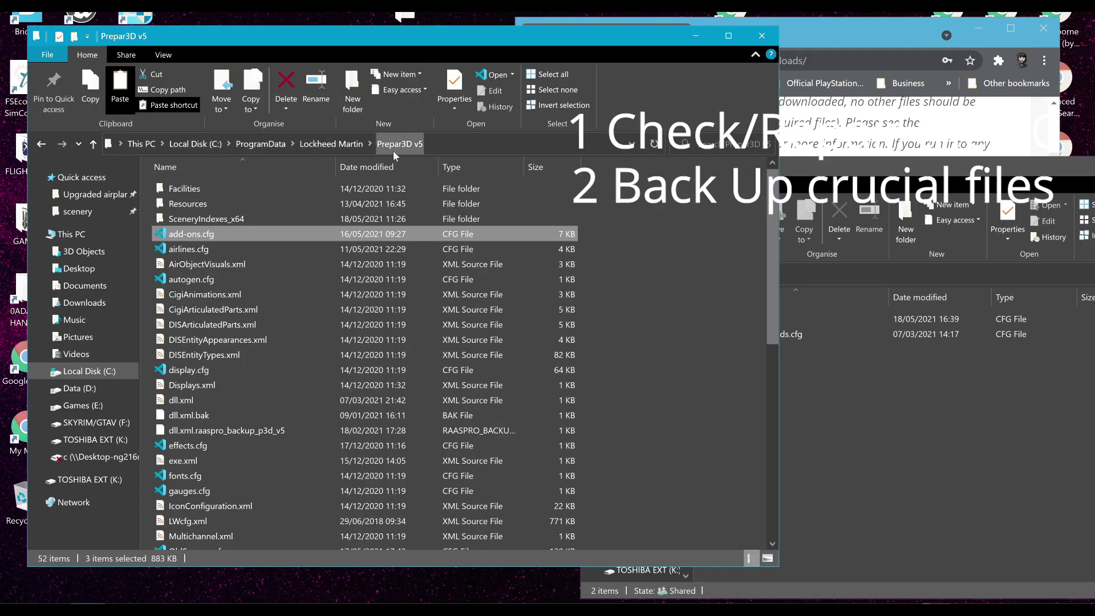
{"action": "right_click", "coordinate": [254, 235]}
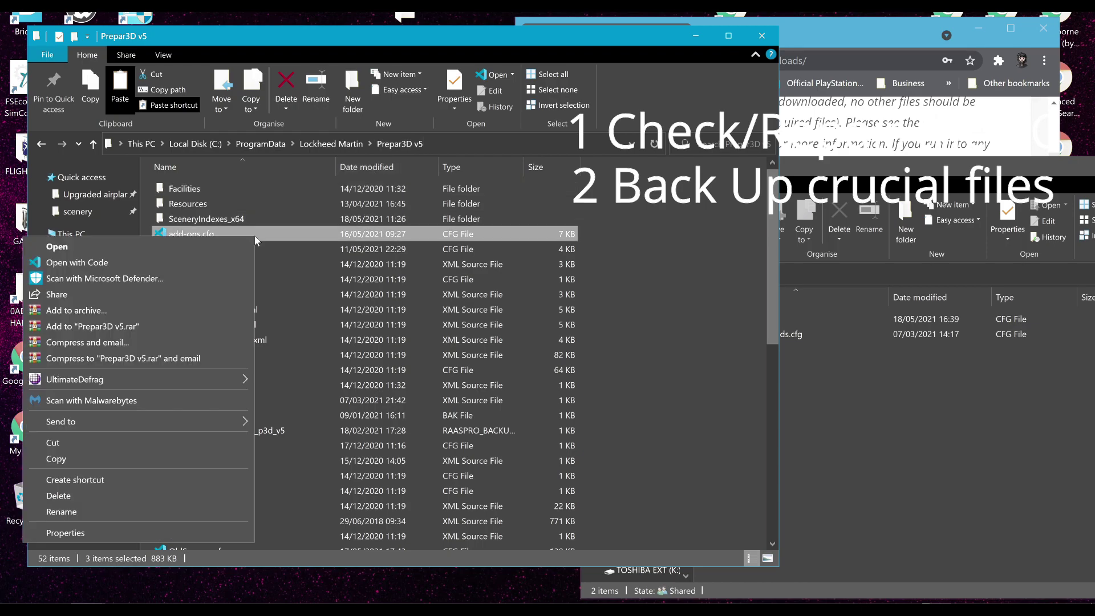
{"action": "left_click", "coordinate": [187, 461]}
{"action": "left_click", "coordinate": [830, 434]}
{"action": "right_click", "coordinate": [813, 432]}
{"action": "left_click", "coordinate": [662, 289]}
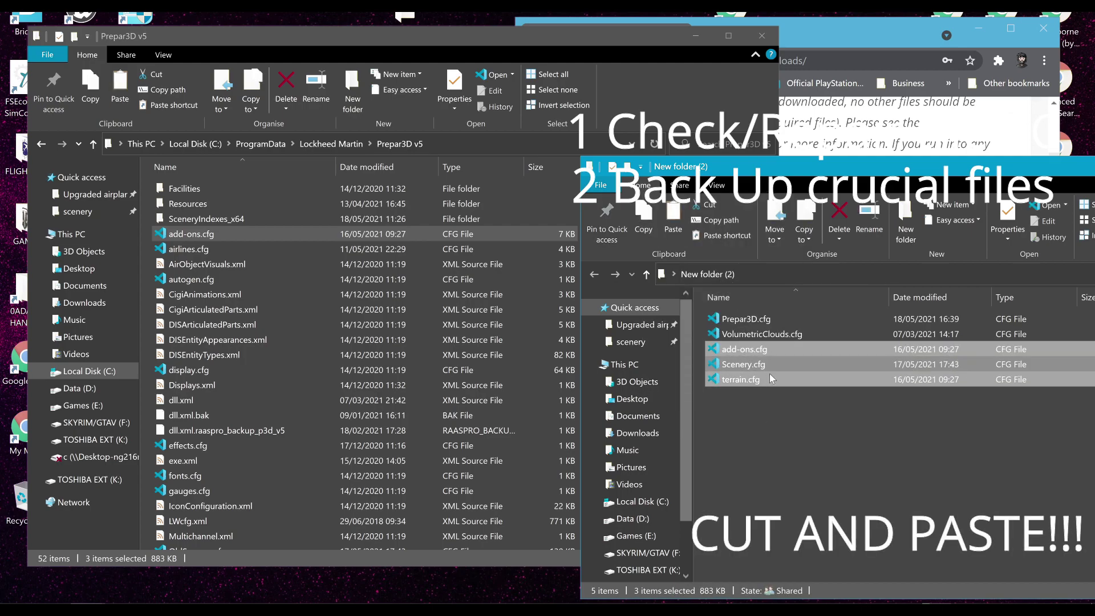
{"action": "left_click", "coordinate": [782, 423]}
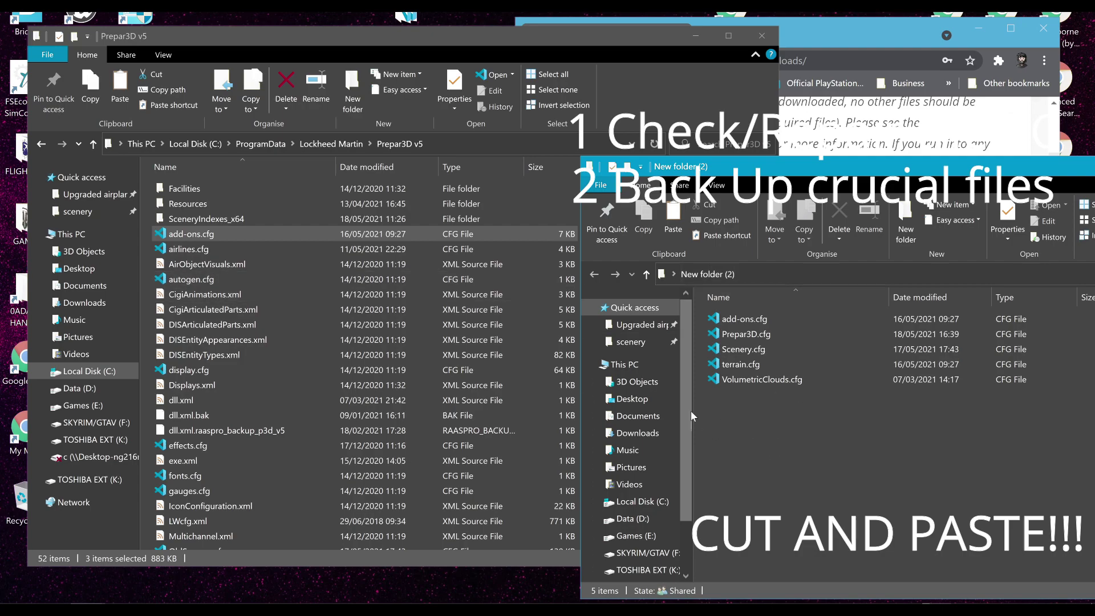
Open the Prepar3D v5 Files folder in Documents
{"action": "left_click", "coordinate": [77, 285]}
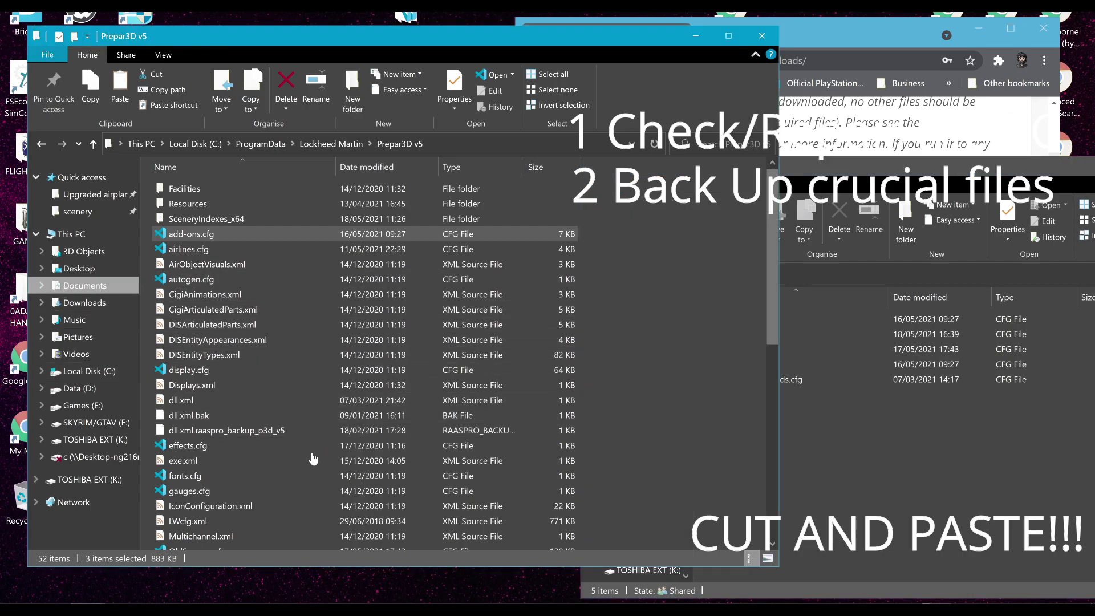
{"action": "scroll", "coordinate": [265, 398], "scroll_direction": "down", "scroll_amount": 3}
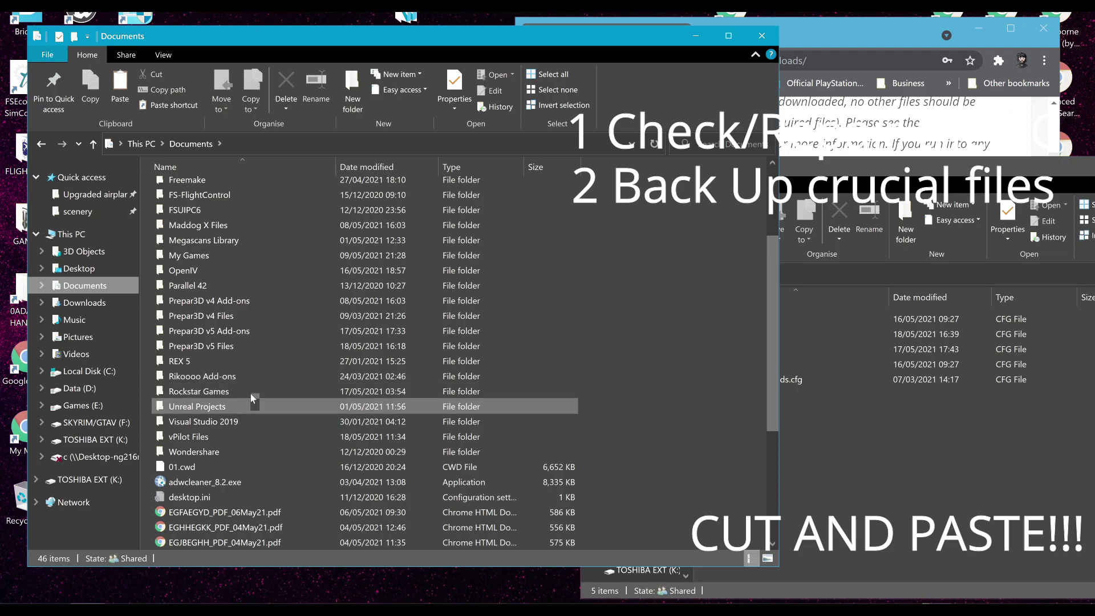
{"action": "double_click", "coordinate": [251, 346]}
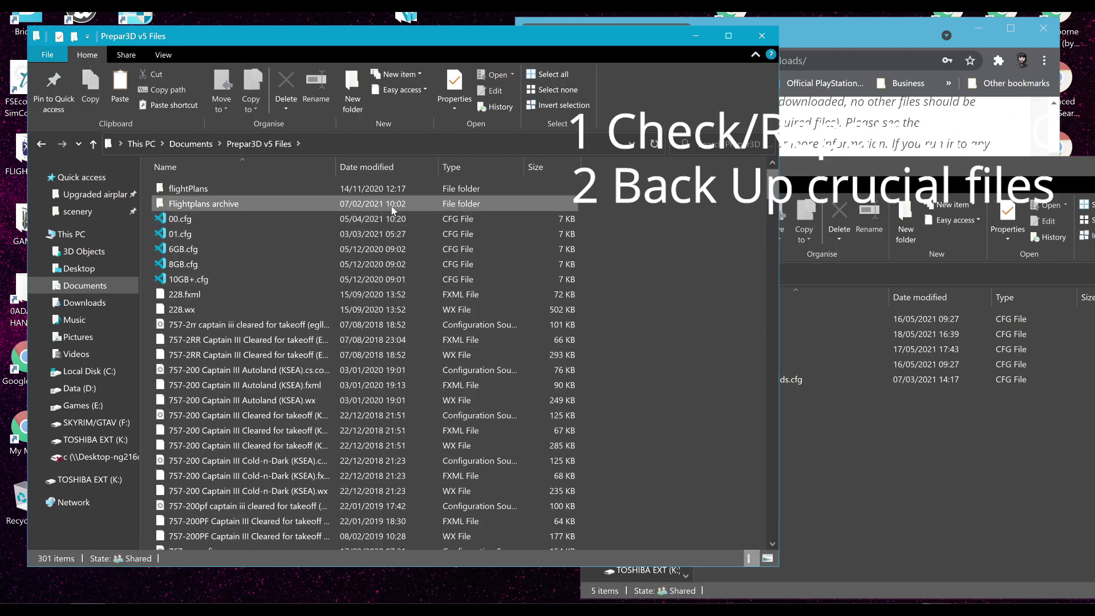
Delete the 31 AutoSave flight files, then close the folder and move the backup window left
{"action": "left_click_drag", "start_coordinate": [604, 215], "coordinate": [473, 299]}
{"action": "scroll", "coordinate": [337, 388], "scroll_direction": "down", "scroll_amount": 4}
{"action": "scroll", "coordinate": [339, 387], "scroll_direction": "down", "scroll_amount": 6}
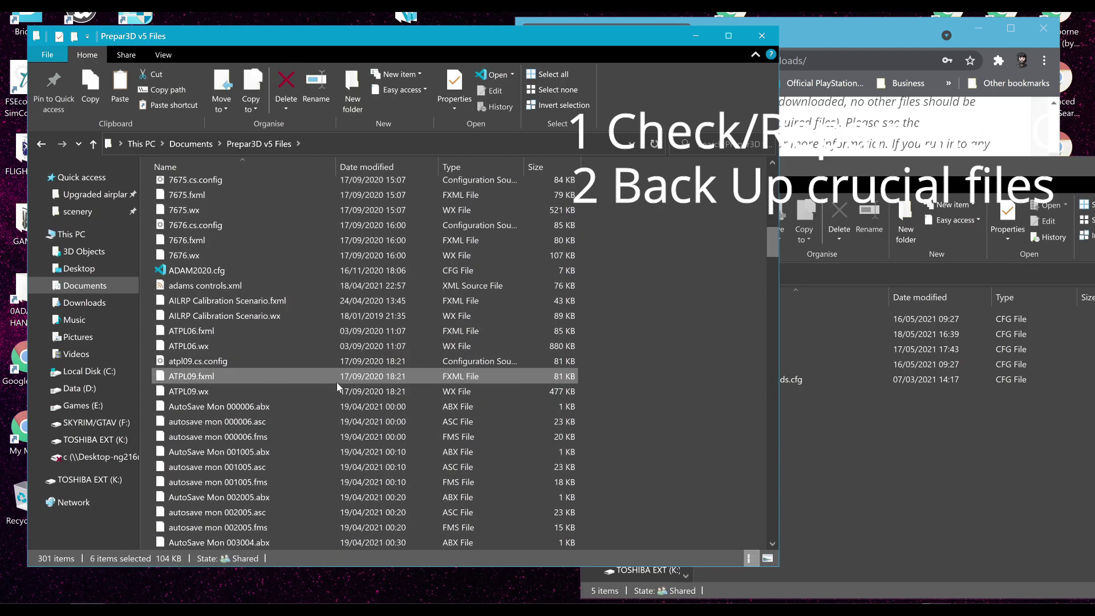
{"action": "left_click", "coordinate": [349, 316]}
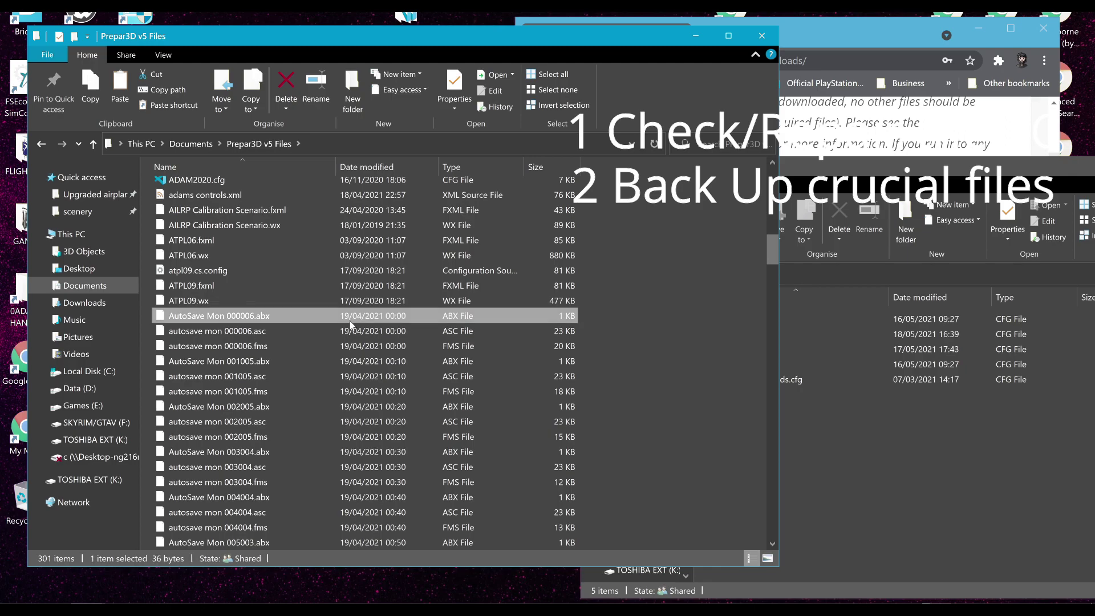
{"action": "scroll", "coordinate": [345, 342], "scroll_direction": "down", "scroll_amount": 6}
{"action": "left_click", "coordinate": [283, 496], "text": "shift"}
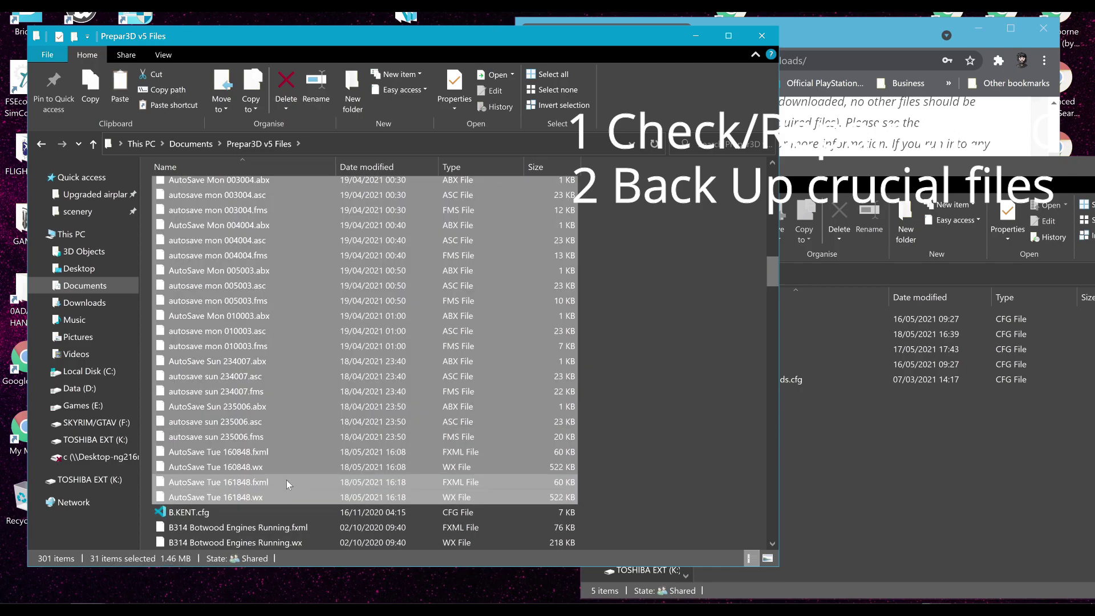
{"action": "key", "text": "Delete"}
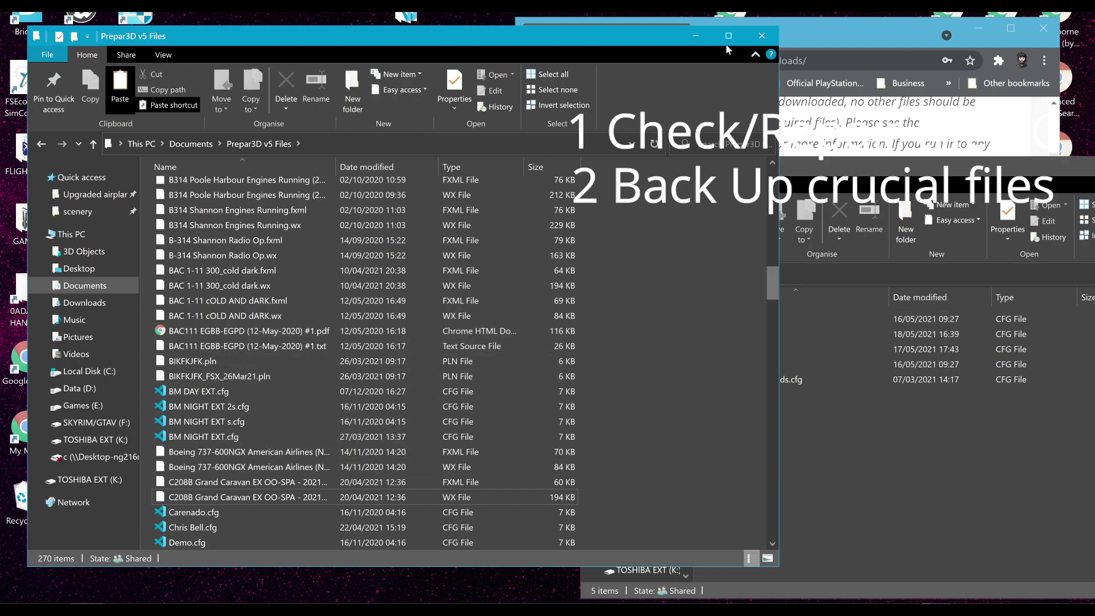
{"action": "left_click", "coordinate": [762, 36]}
{"action": "left_click_drag", "start_coordinate": [830, 166], "coordinate": [409, 113]}
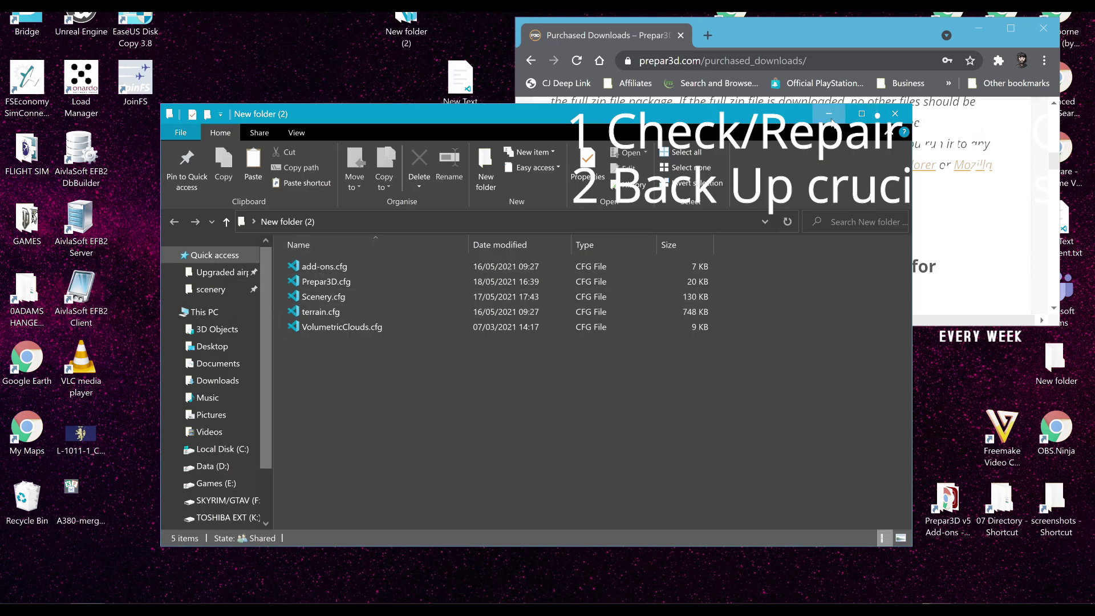
Open Programs and Features and check the Prepar3D v5 Academic Client and Academic entries
{"action": "left_click", "coordinate": [118, 596]}
{"action": "left_click", "coordinate": [127, 596]}
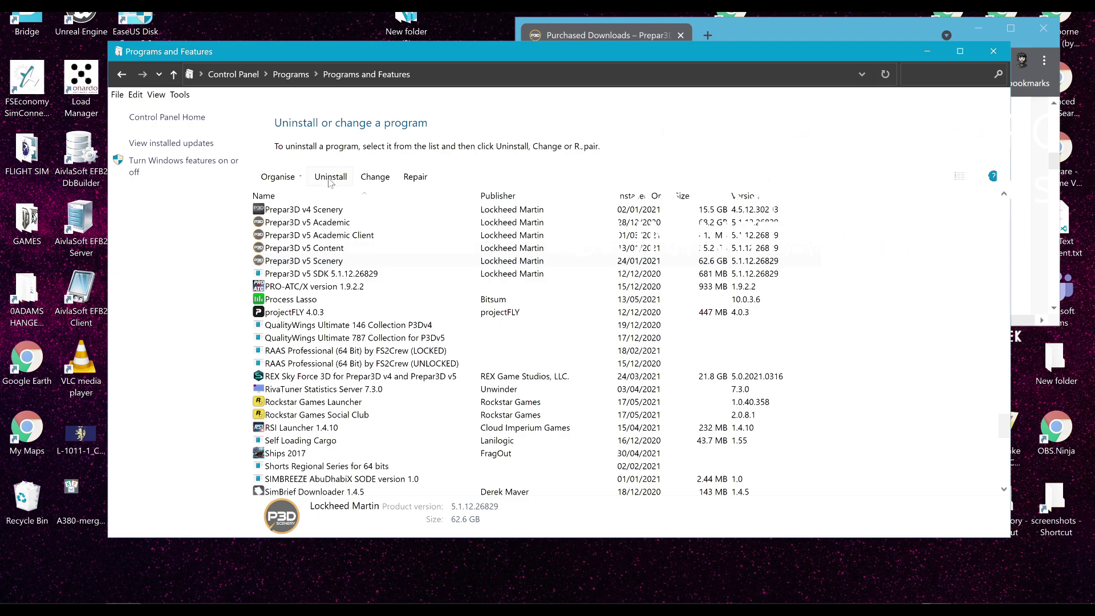
{"action": "left_click", "coordinate": [336, 235]}
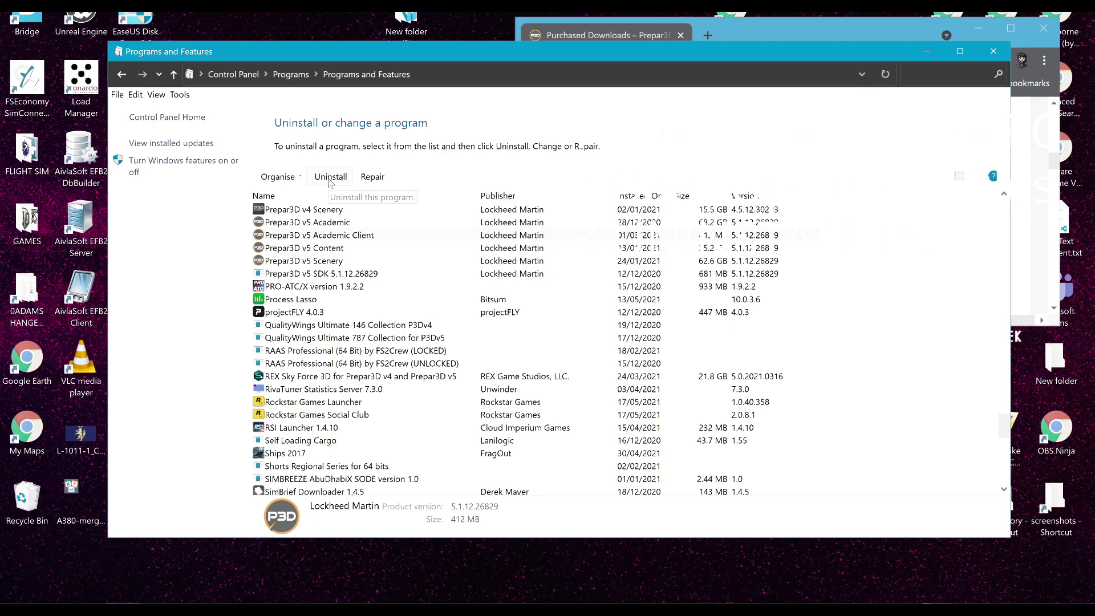
{"action": "left_click", "coordinate": [296, 225]}
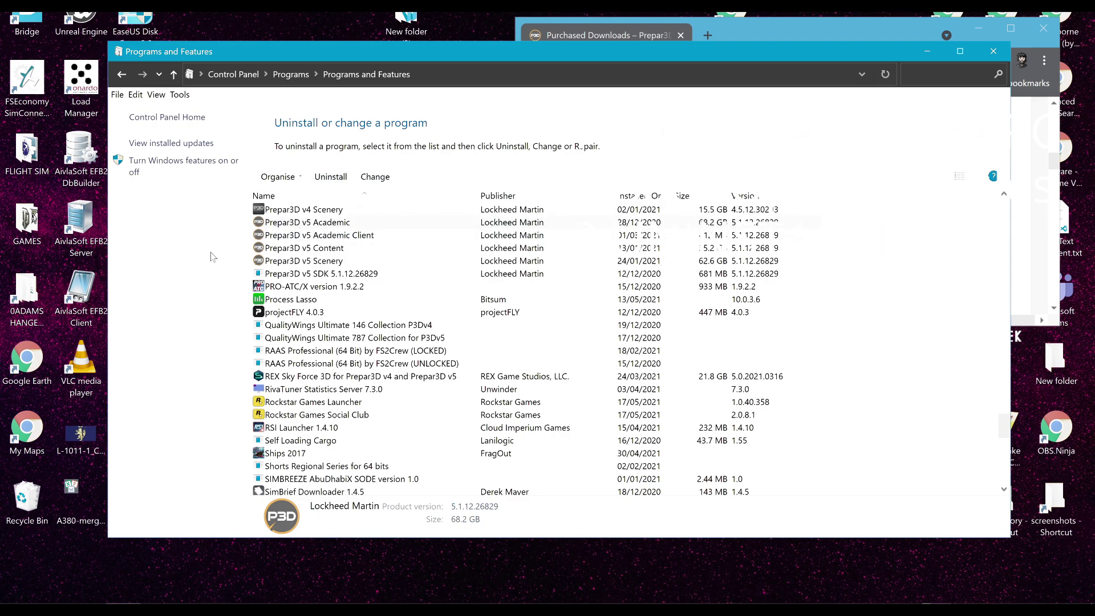
Close the programs list and browse This PC to Local Disk (C:) > Program Files
{"action": "left_click", "coordinate": [992, 52]}
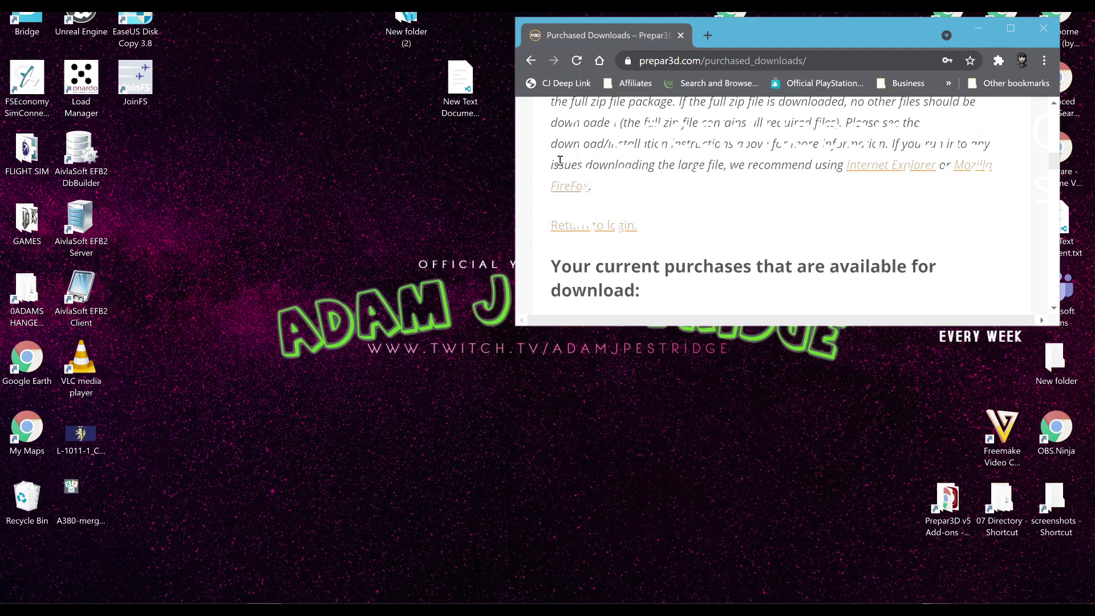
{"action": "left_click", "coordinate": [14, 590]}
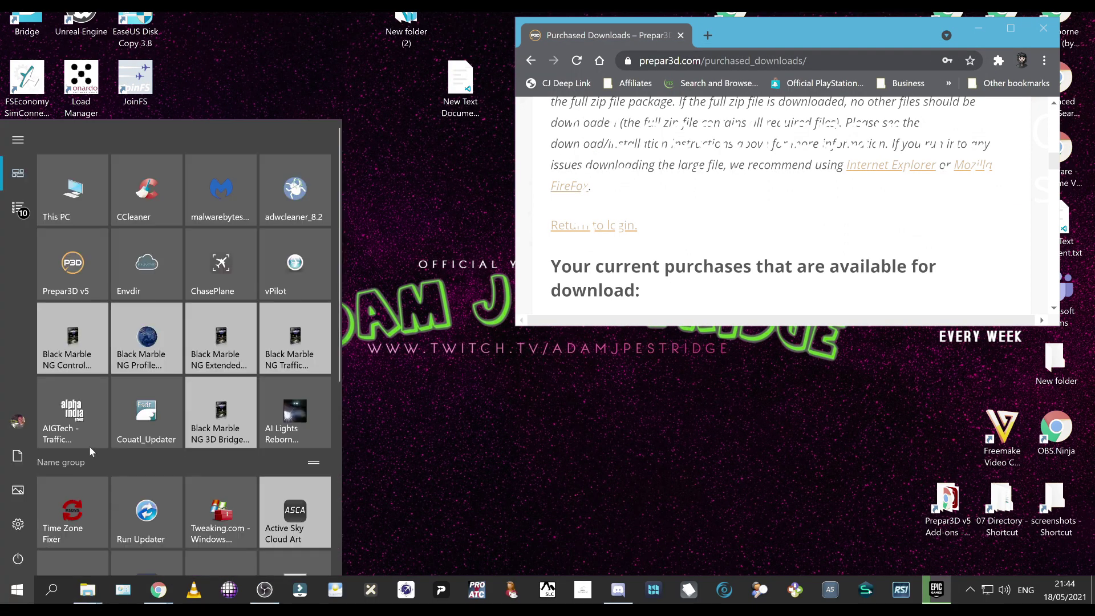
{"action": "left_click", "coordinate": [88, 195]}
{"action": "double_click", "coordinate": [372, 436]}
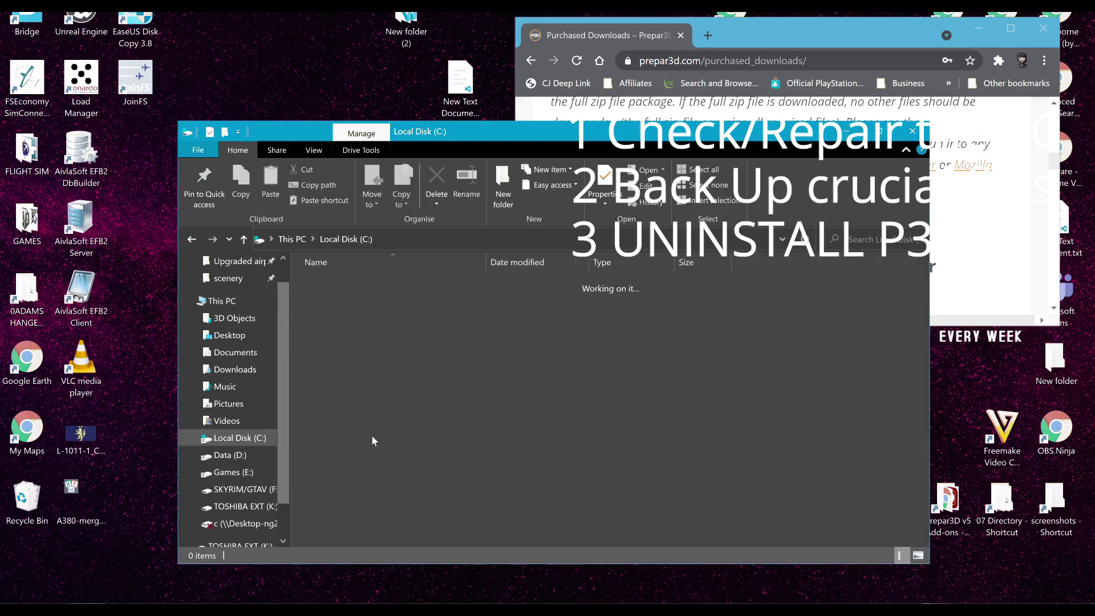
{"action": "scroll", "coordinate": [339, 354], "scroll_direction": "down", "scroll_amount": 2}
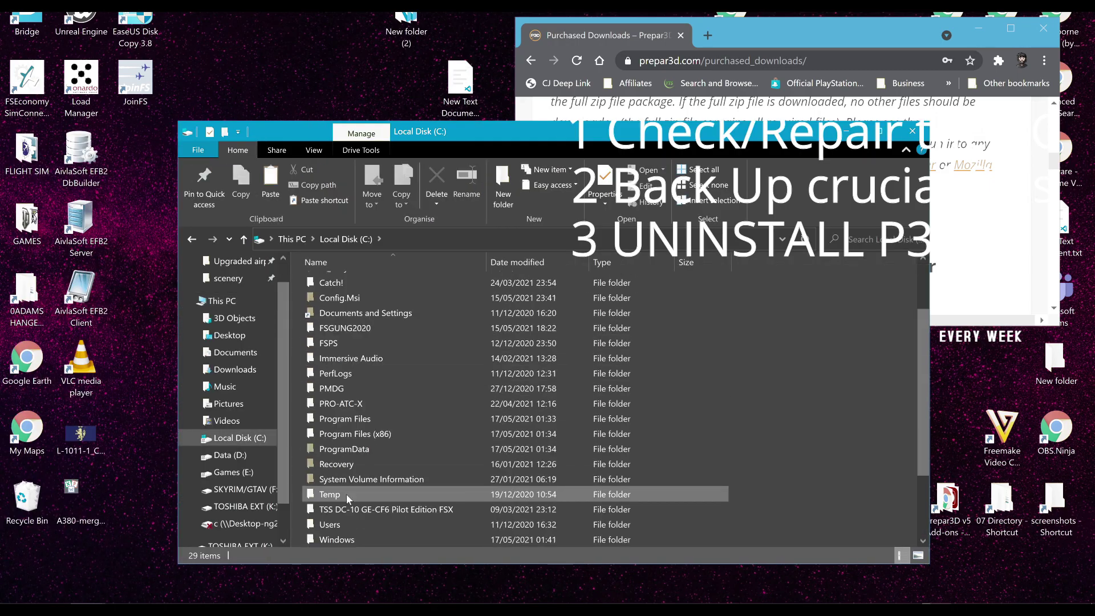
{"action": "double_click", "coordinate": [341, 418]}
Open Lockheed Martin > Prepar3D v5 and scroll through its 243 install items
{"action": "scroll", "coordinate": [399, 439], "scroll_direction": "down", "scroll_amount": 4}
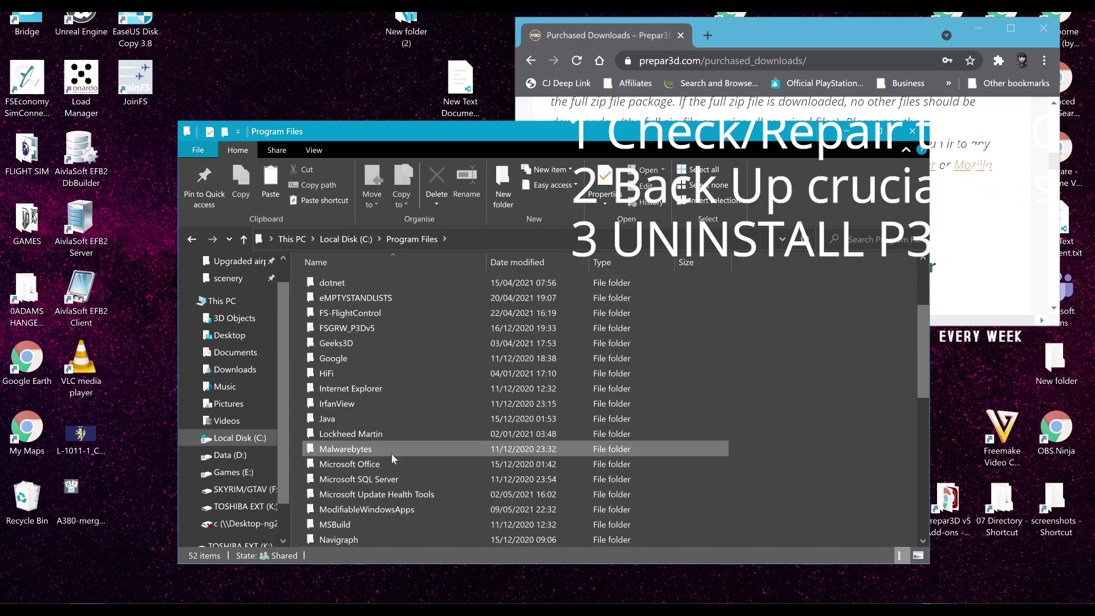
{"action": "double_click", "coordinate": [395, 435]}
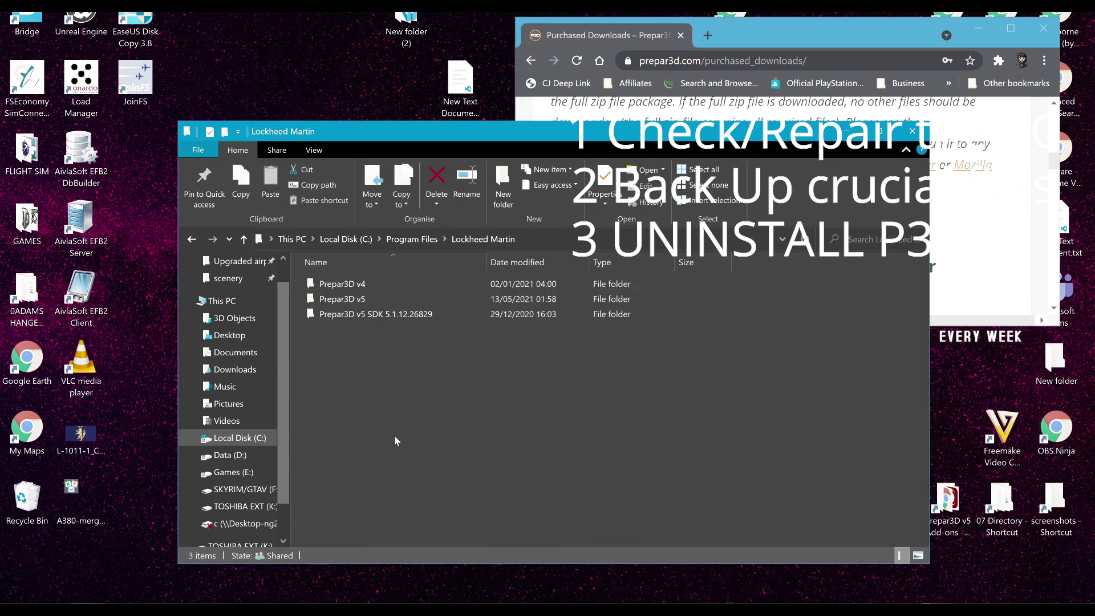
{"action": "left_click", "coordinate": [333, 293]}
{"action": "scroll", "coordinate": [512, 391], "scroll_direction": "down", "scroll_amount": 10}
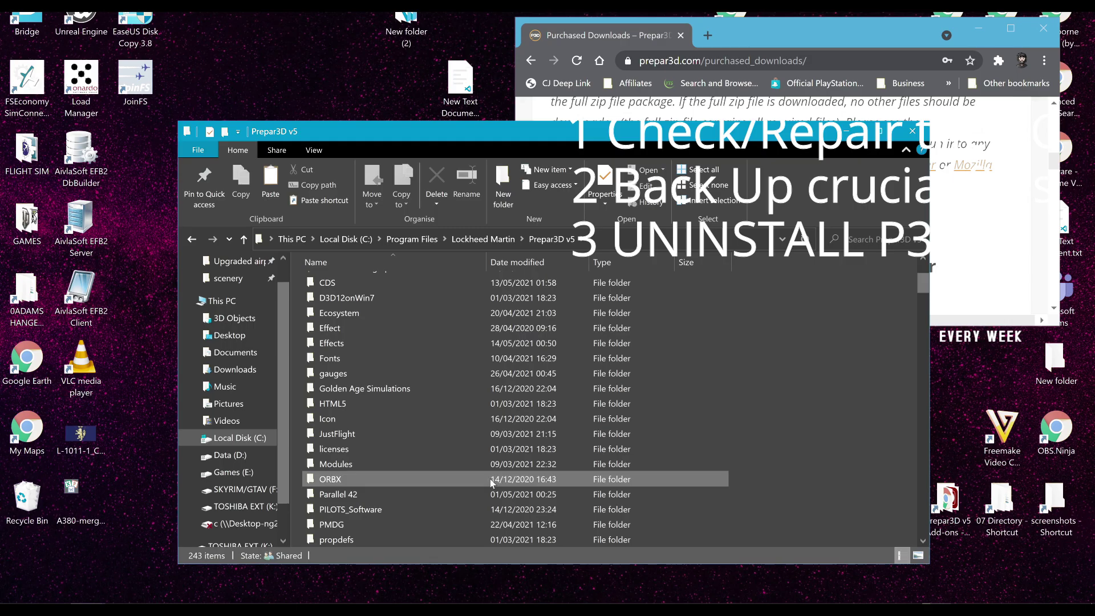
{"action": "scroll", "coordinate": [490, 478], "scroll_direction": "down", "scroll_amount": 20}
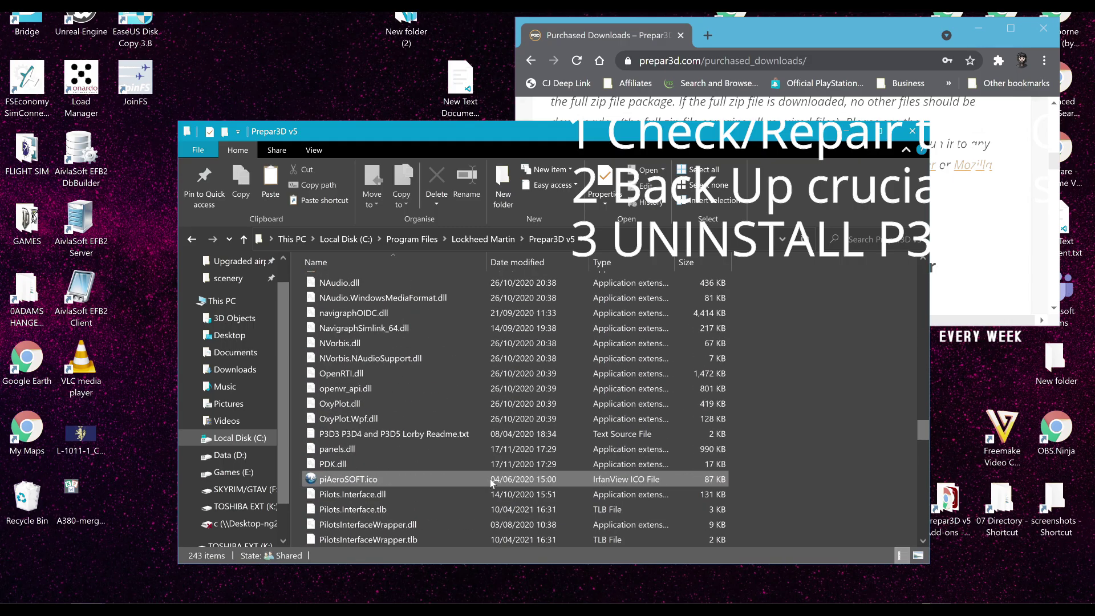
{"action": "scroll", "coordinate": [490, 477], "scroll_direction": "down", "scroll_amount": 20}
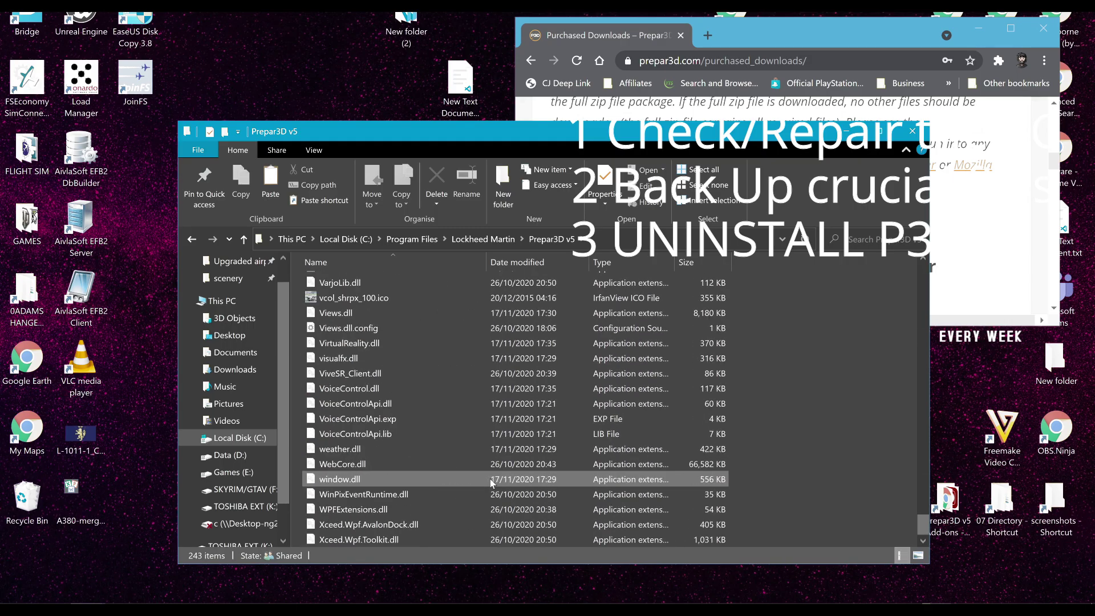
{"action": "scroll", "coordinate": [527, 443], "scroll_direction": "up", "scroll_amount": 20}
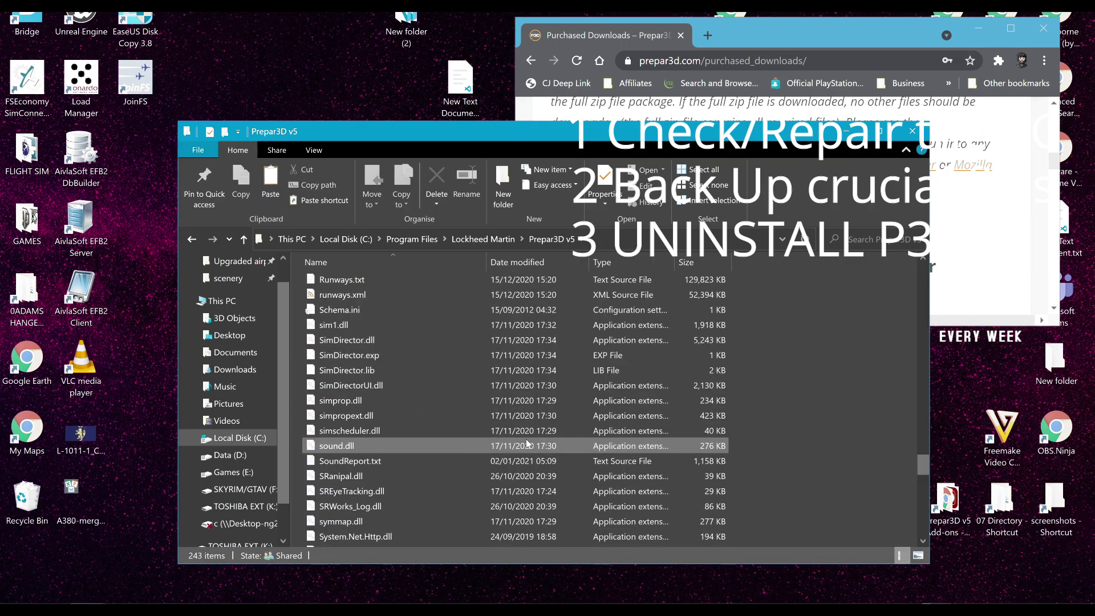
{"action": "scroll", "coordinate": [527, 443], "scroll_direction": "up", "scroll_amount": 20}
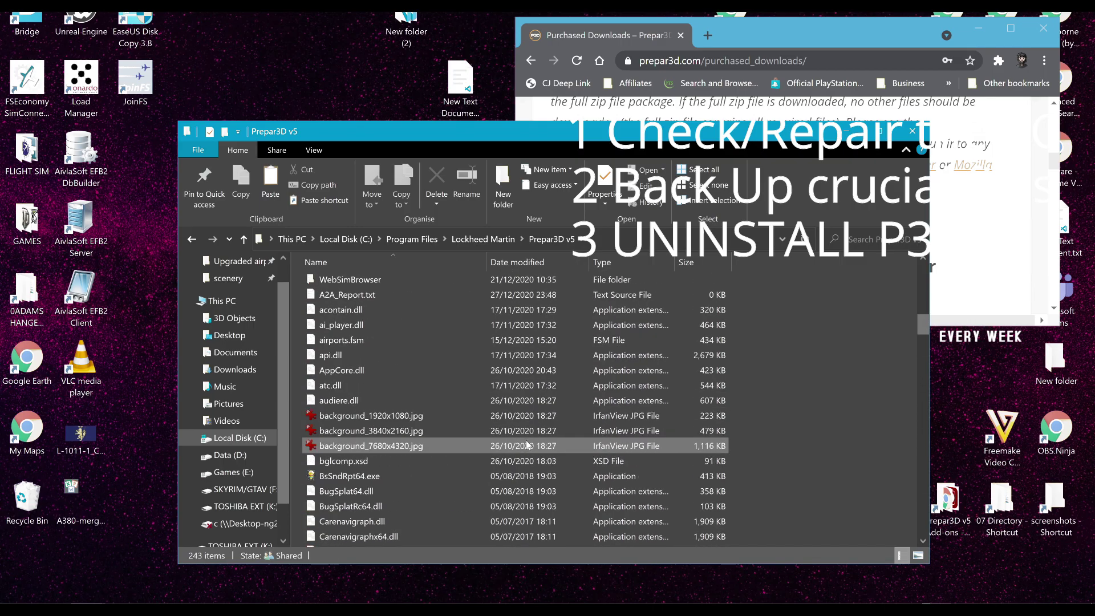
{"action": "scroll", "coordinate": [527, 445], "scroll_direction": "up", "scroll_amount": 2}
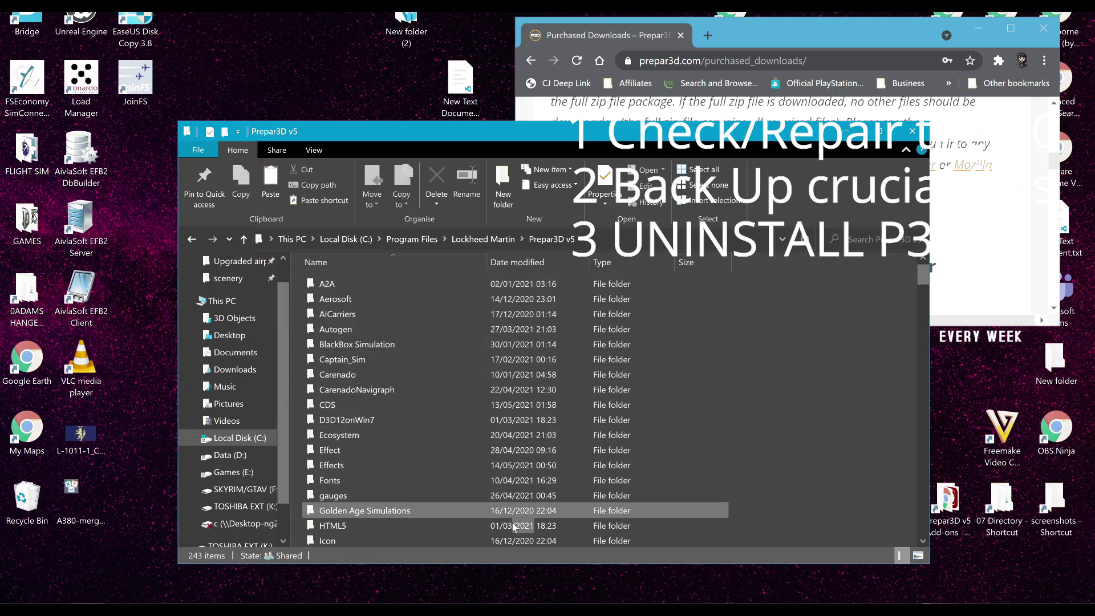
Move the Explorer window left and browse to C:\ProgramData\Lockheed Martin\Prepar3D v5
{"action": "left_click_drag", "start_coordinate": [548, 131], "coordinate": [383, 137]}
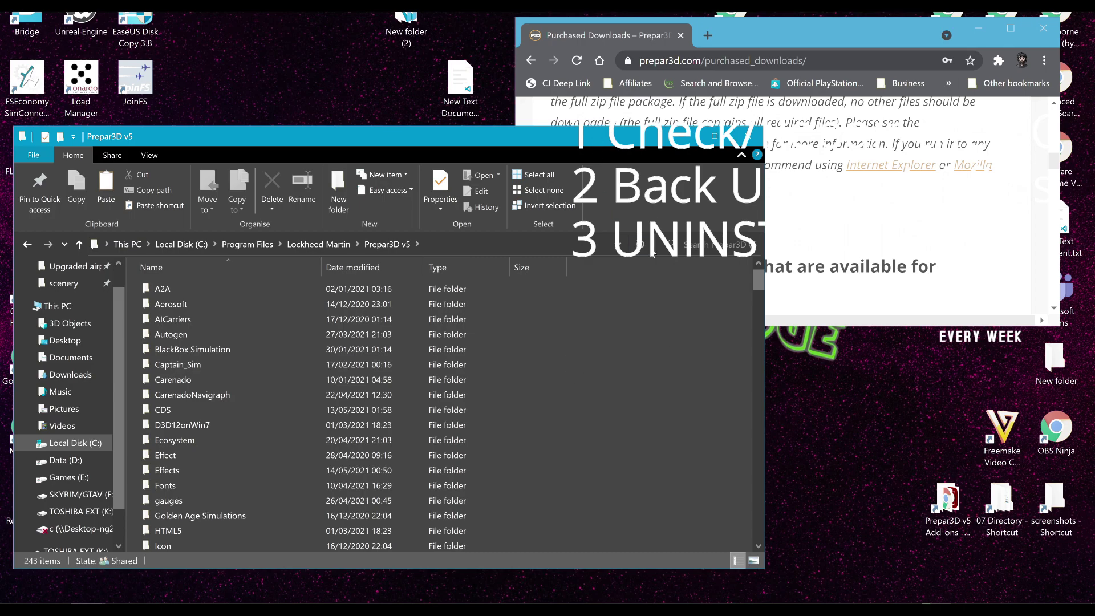
{"action": "left_click", "coordinate": [182, 244]}
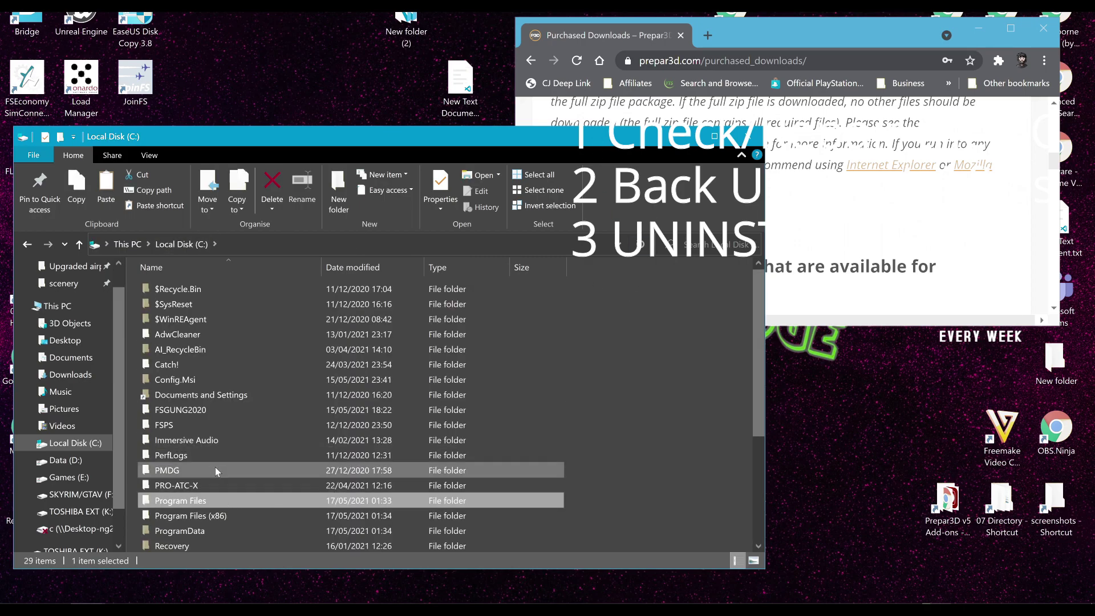
{"action": "scroll", "coordinate": [214, 450], "scroll_direction": "down", "scroll_amount": 4}
{"action": "double_click", "coordinate": [218, 363]}
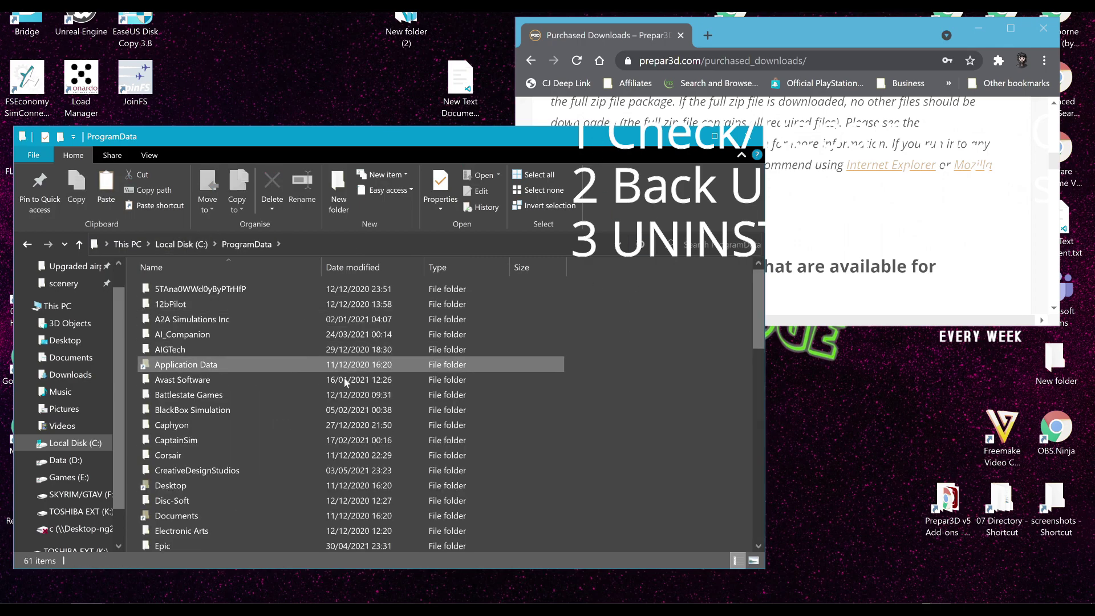
{"action": "scroll", "coordinate": [216, 424], "scroll_direction": "down", "scroll_amount": 5}
{"action": "double_click", "coordinate": [206, 423]}
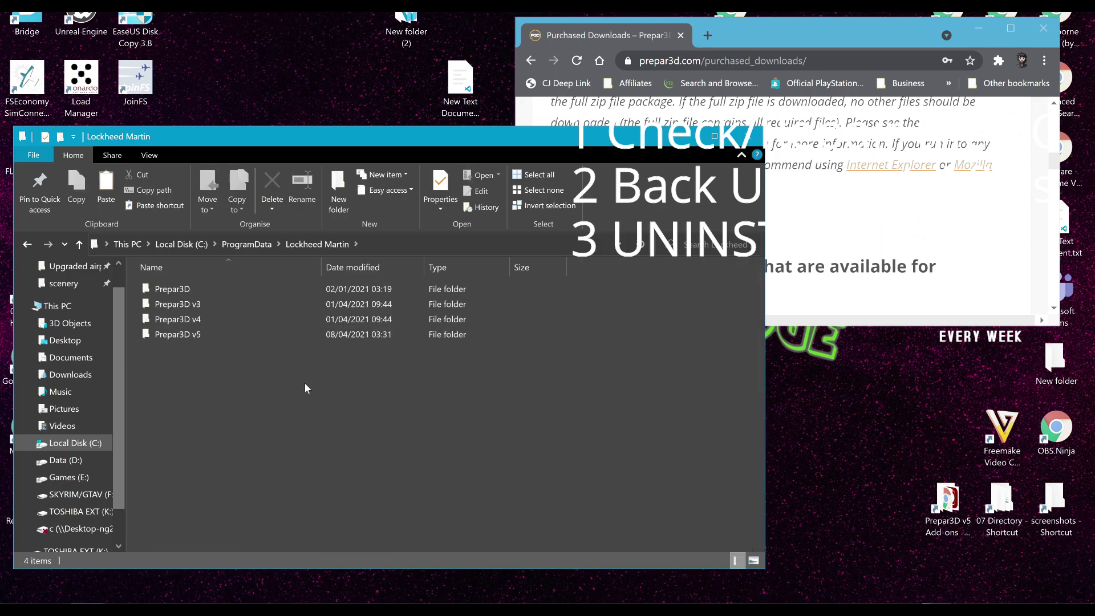
{"action": "double_click", "coordinate": [196, 335]}
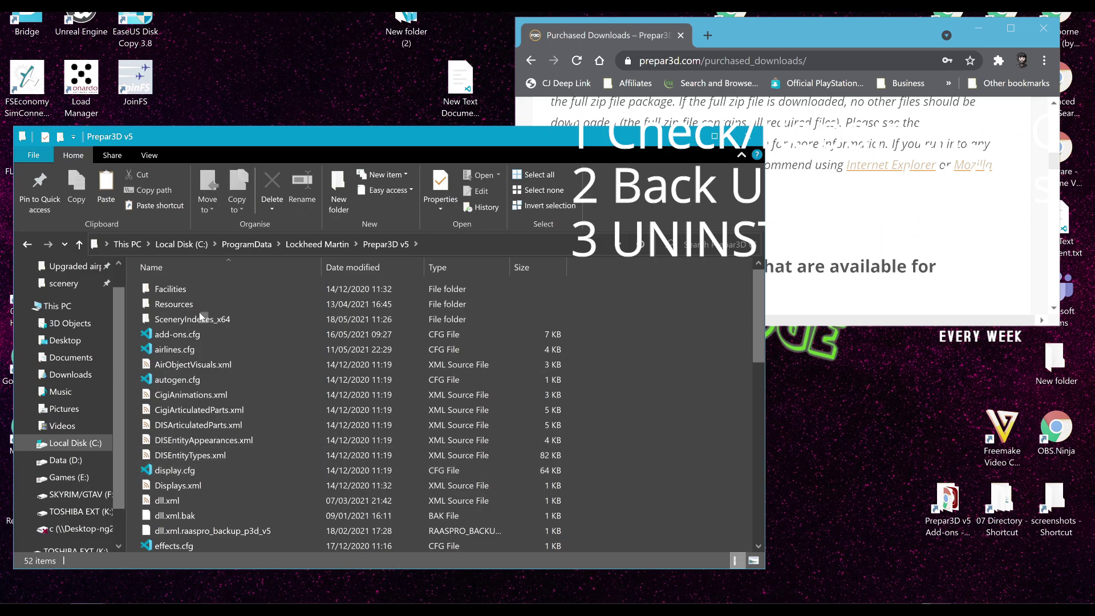
Close the Prepar3D v5 data window and permanently delete the 31 Recycle Bin items
{"action": "left_click", "coordinate": [753, 136]}
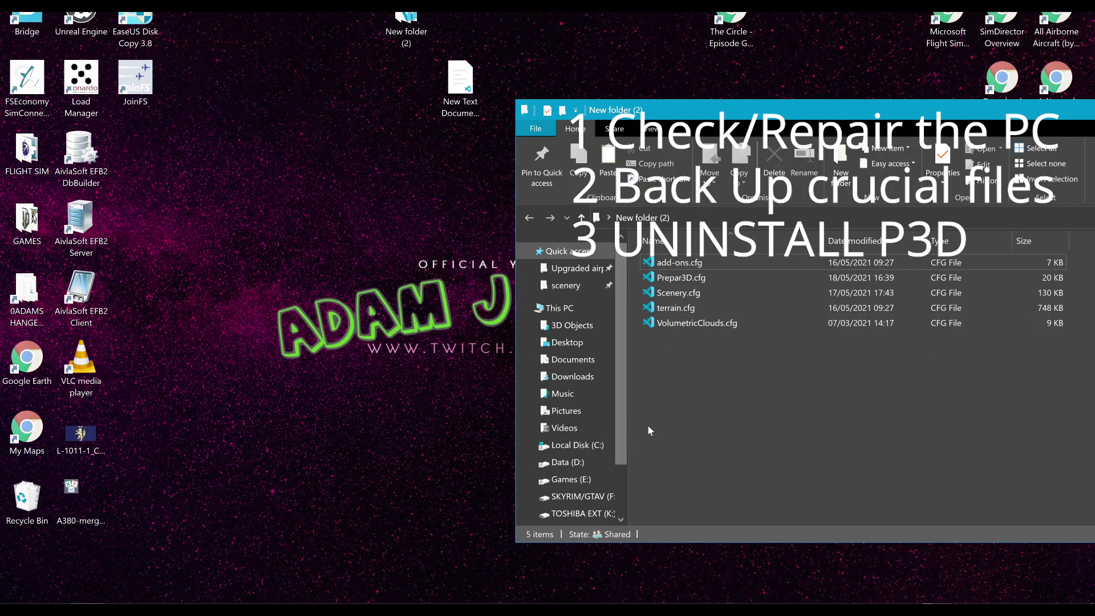
{"action": "right_click", "coordinate": [42, 485]}
{"action": "left_click", "coordinate": [34, 369]}
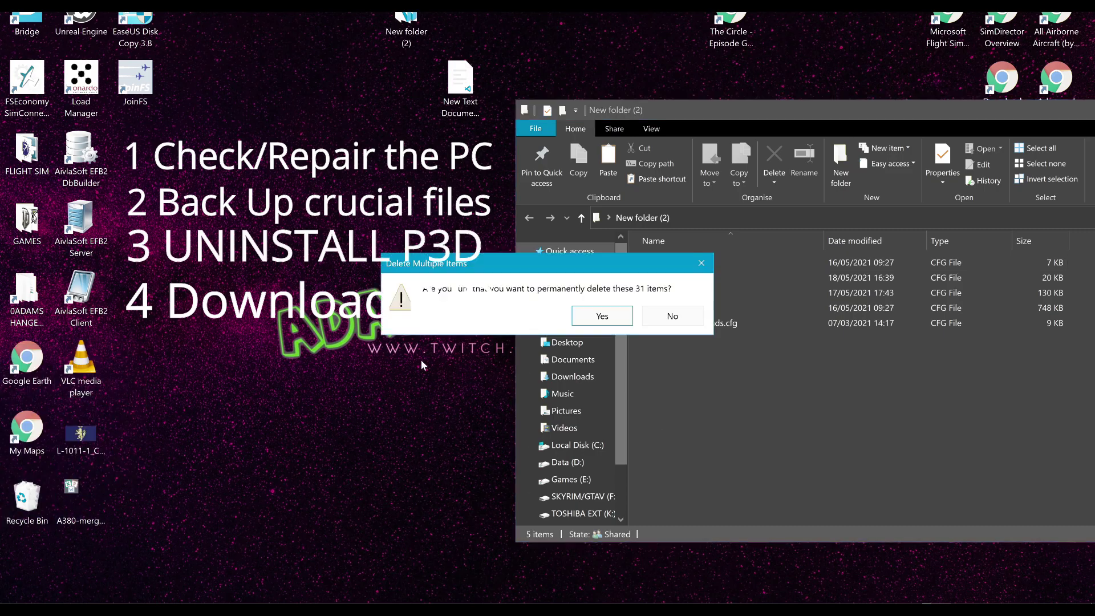
{"action": "left_click", "coordinate": [624, 316]}
{"action": "left_click", "coordinate": [740, 439]}
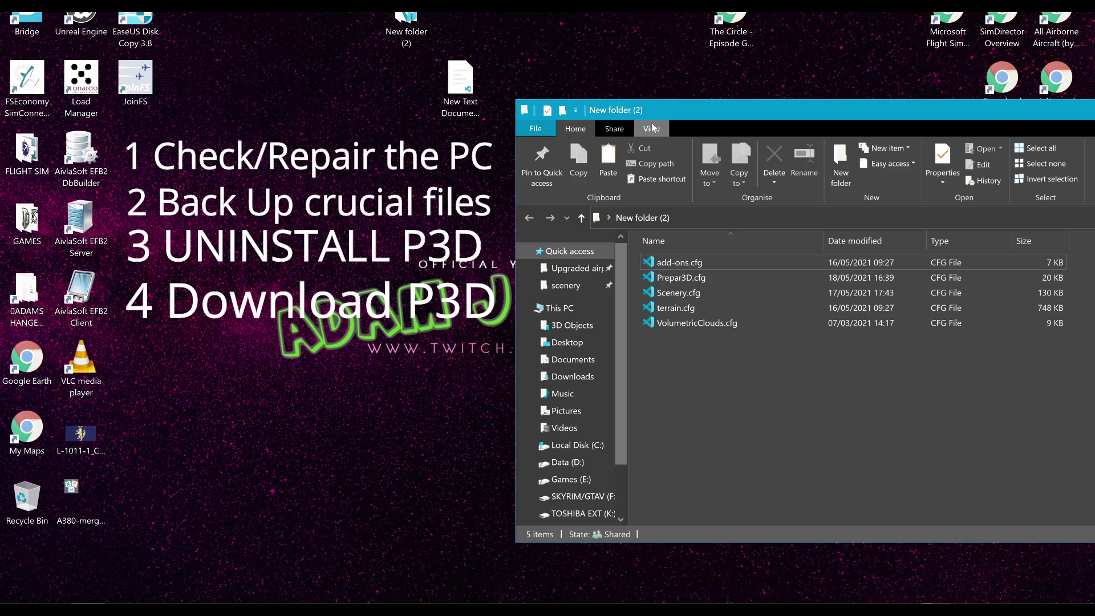
Shift the Explorer window left and go back to New folder (2) with the five cfg backups
{"action": "left_click", "coordinate": [559, 307]}
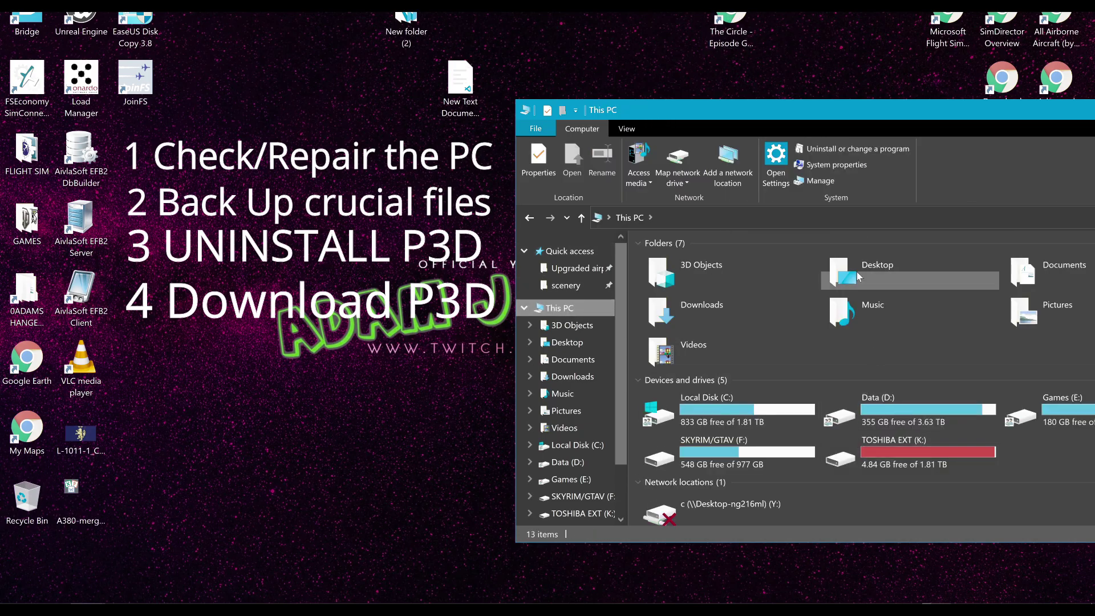
{"action": "left_click_drag", "start_coordinate": [831, 107], "coordinate": [453, 49]}
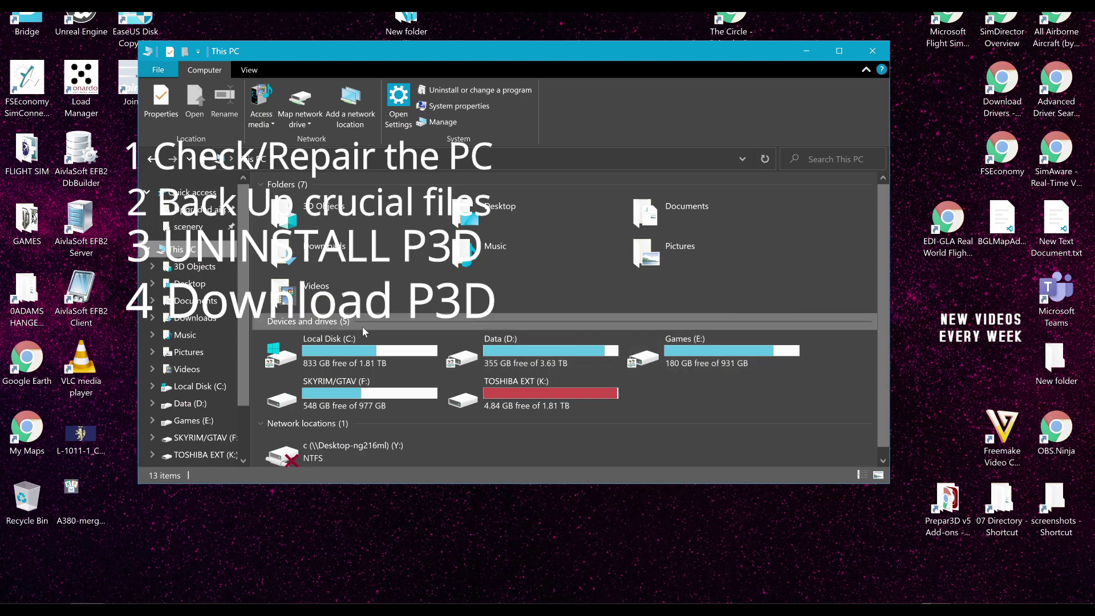
{"action": "left_click", "coordinate": [152, 161]}
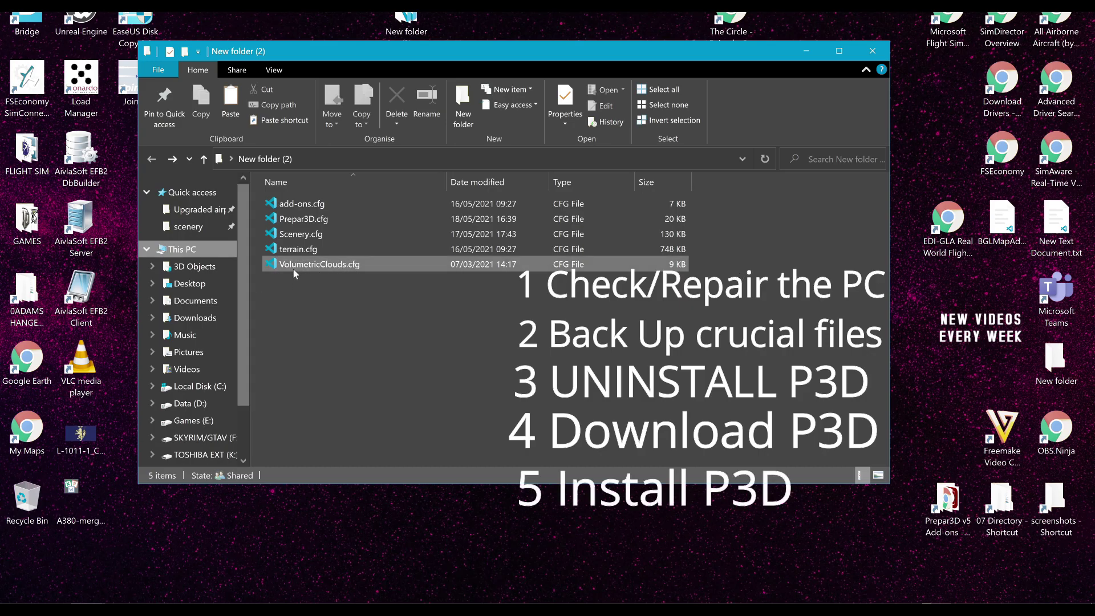
Select Prepar3D.cfg and VolumetricClouds.cfg together among the five backed-up cfg files
{"action": "key", "text": "super"}
{"action": "key", "text": "super"}
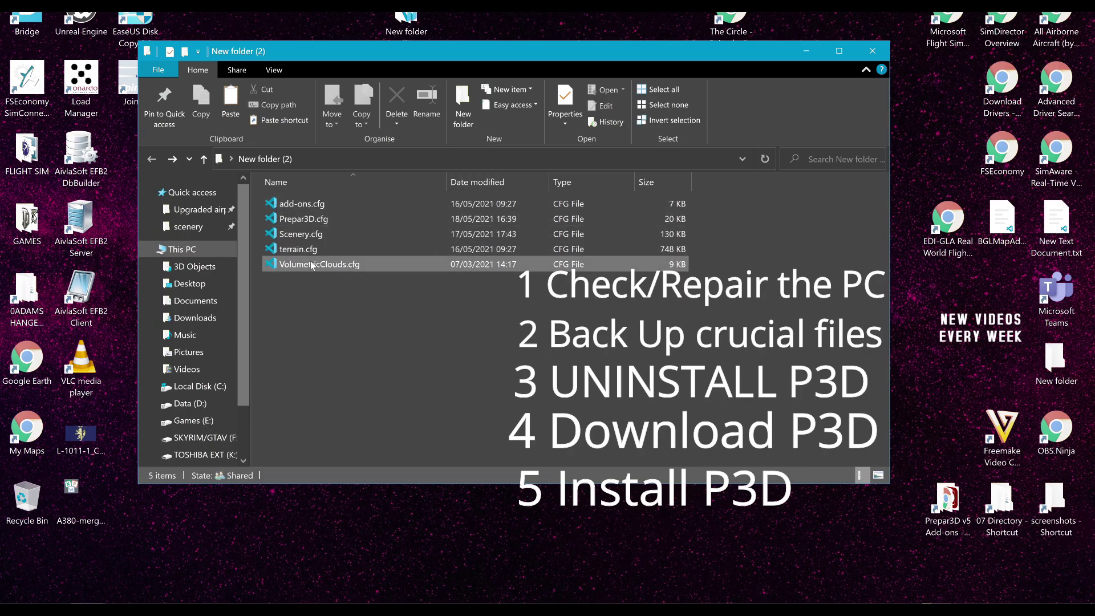
{"action": "left_click_drag", "start_coordinate": [289, 297], "coordinate": [308, 204]}
{"action": "left_click", "coordinate": [344, 330]}
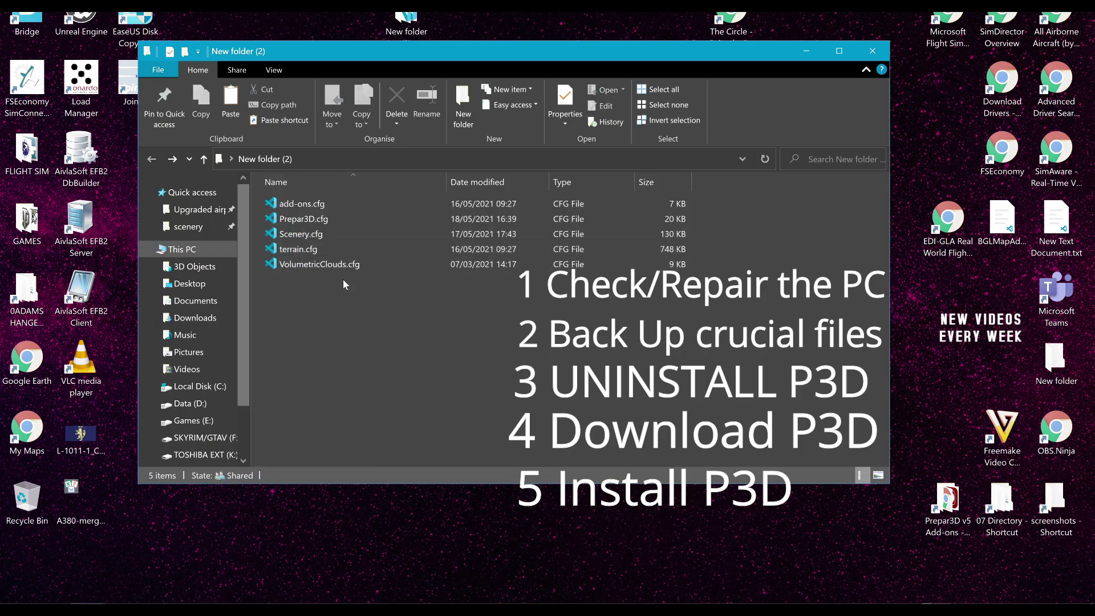
{"action": "mouse_move", "coordinate": [297, 297]}
{"action": "left_mouse_down"}
{"action": "mouse_move", "coordinate": [308, 201]}
{"action": "mouse_move", "coordinate": [299, 276]}
{"action": "left_mouse_up"}
{"action": "left_click", "coordinate": [289, 266]}
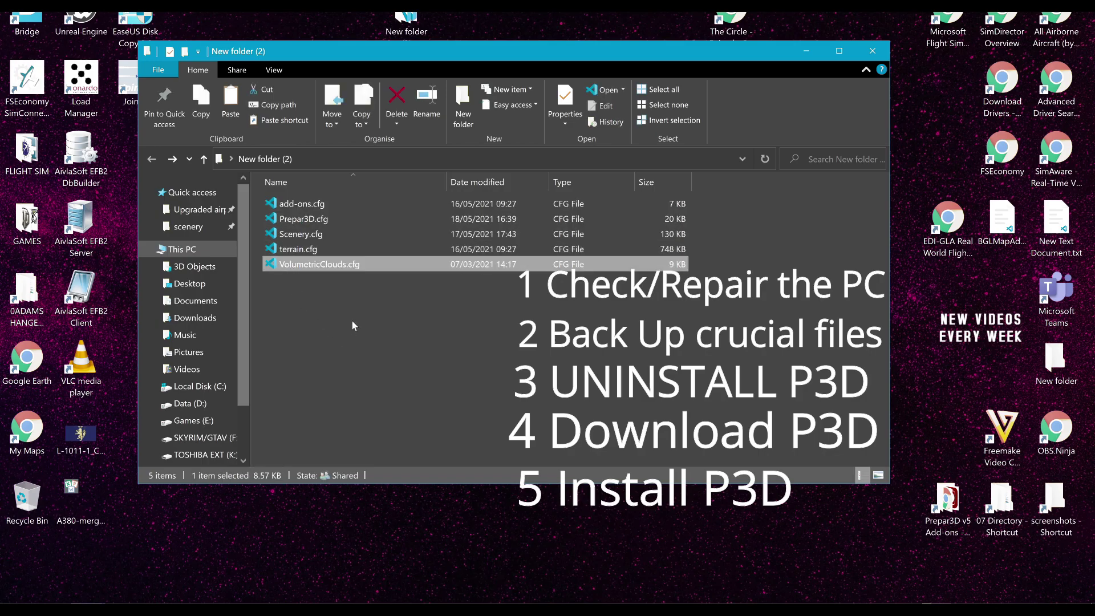
{"action": "left_click", "coordinate": [327, 219]}
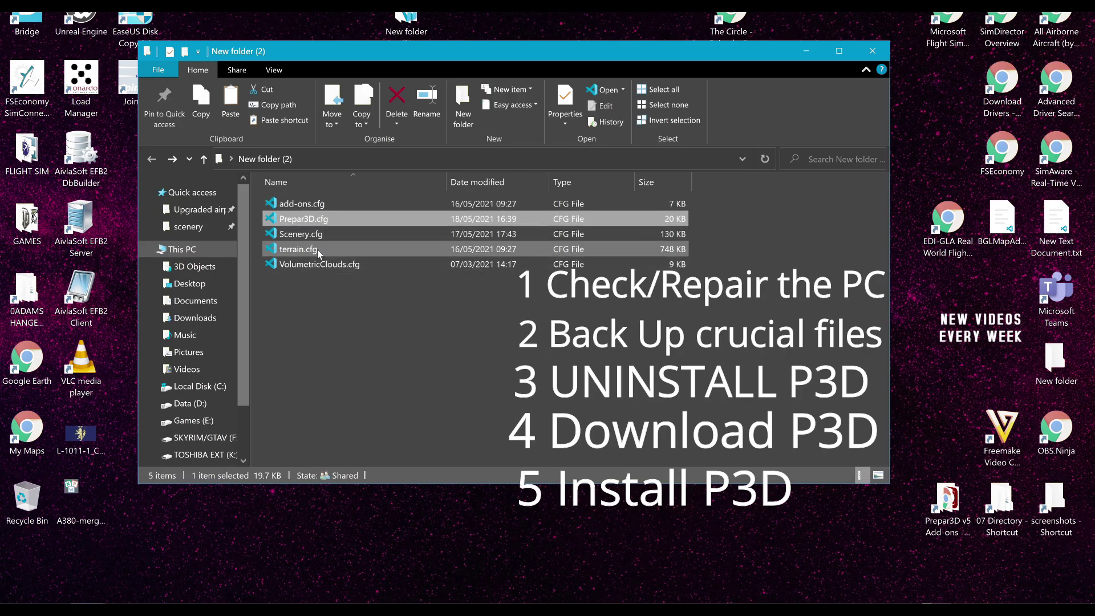
{"action": "left_click", "coordinate": [308, 265], "text": "ctrl"}
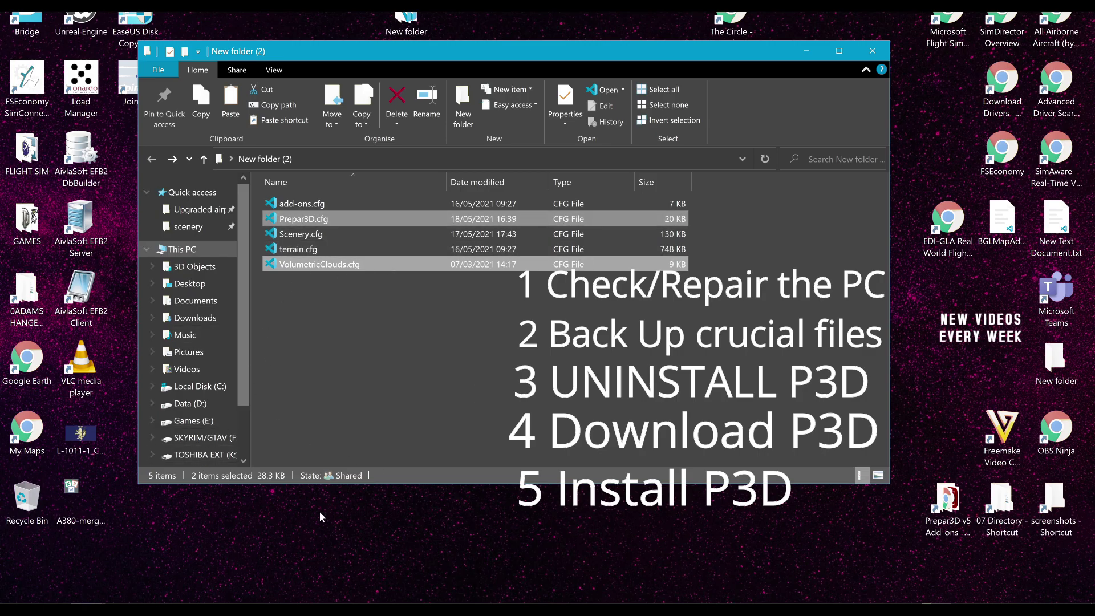
Run Prepar3D v5 as administrator from the Start menu and minimize the backup folder window
{"action": "left_click", "coordinate": [646, 331]}
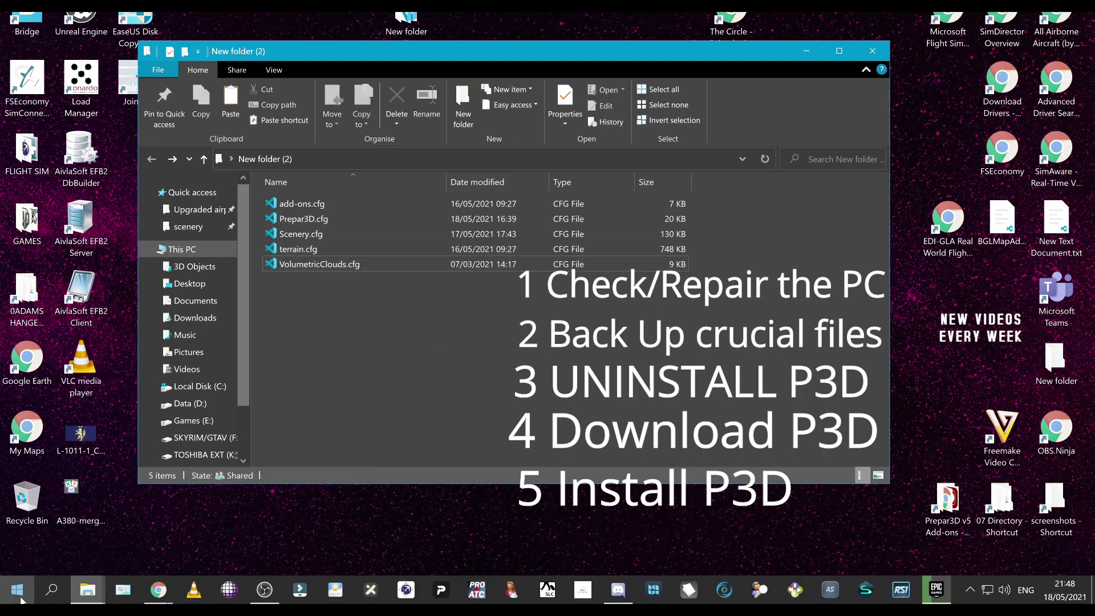
{"action": "left_click", "coordinate": [17, 591]}
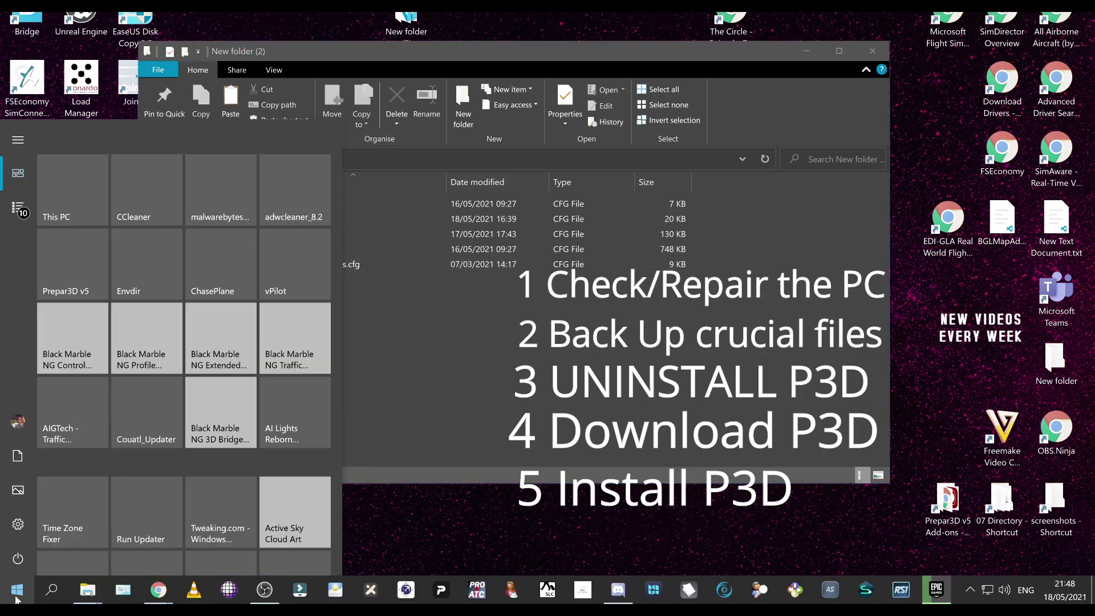
{"action": "right_click", "coordinate": [82, 260]}
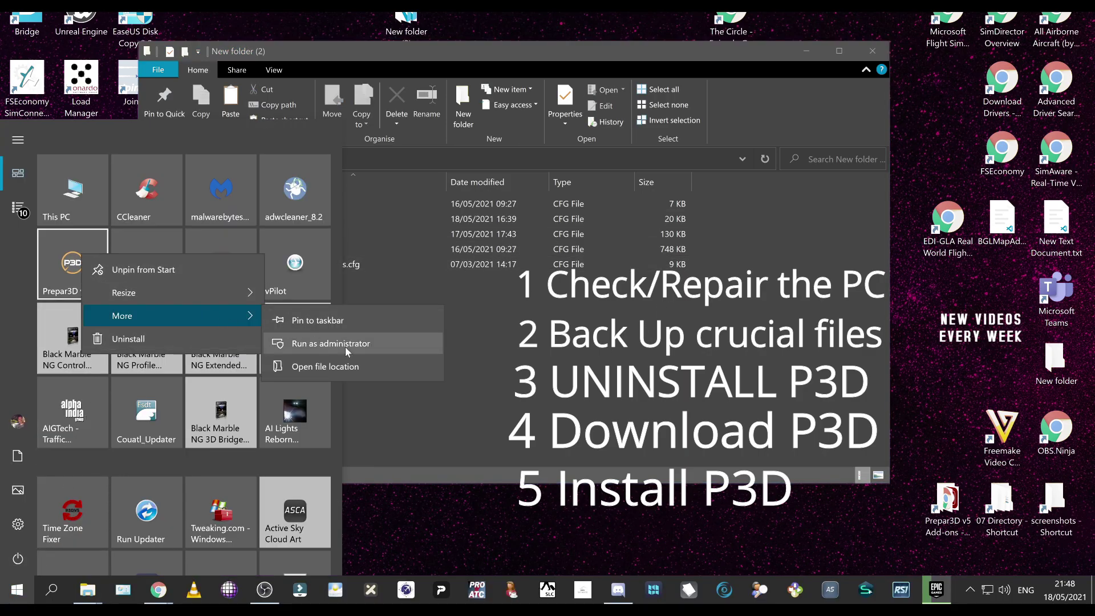
{"action": "left_click", "coordinate": [371, 350]}
{"action": "left_click", "coordinate": [806, 50]}
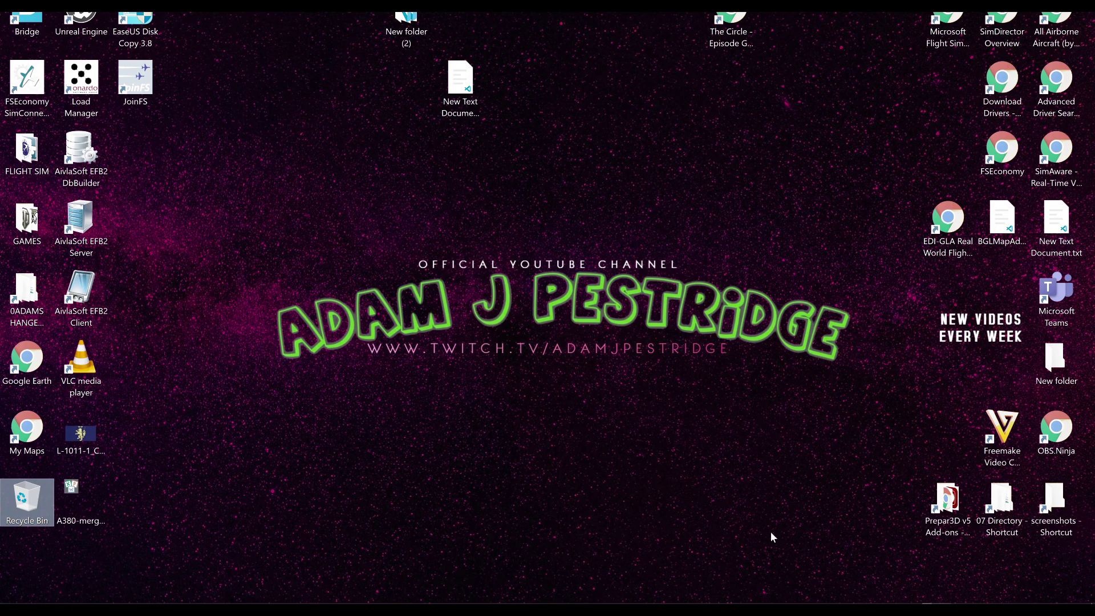
Let the Prepar3D v5 splash screen load, then restore the New folder (2) window from the taskbar
{"action": "left_click", "coordinate": [847, 589]}
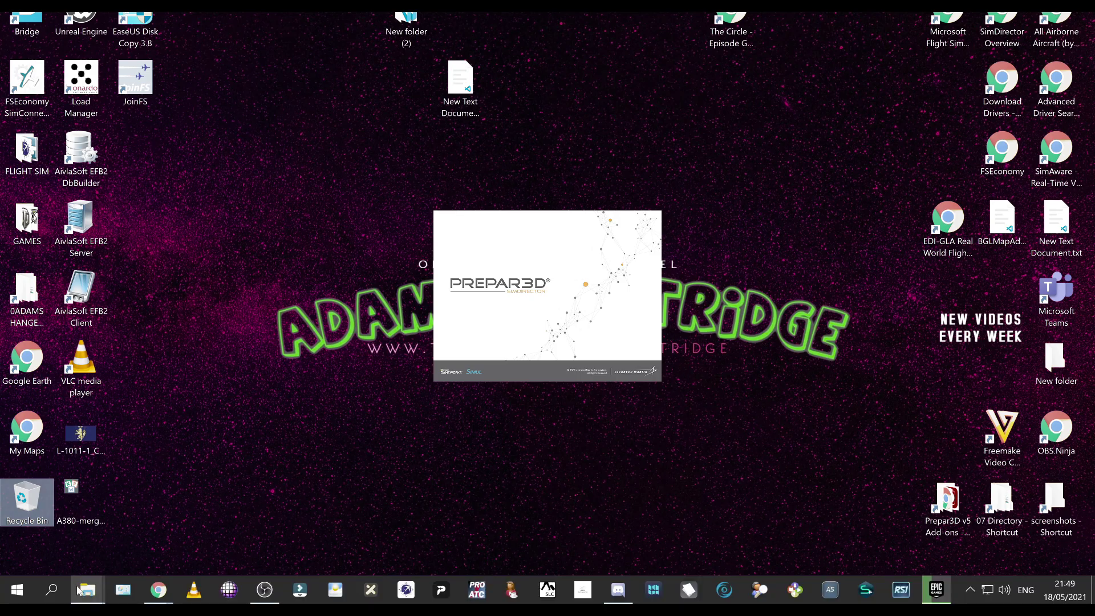
{"action": "mouse_move", "coordinate": [86, 592]}
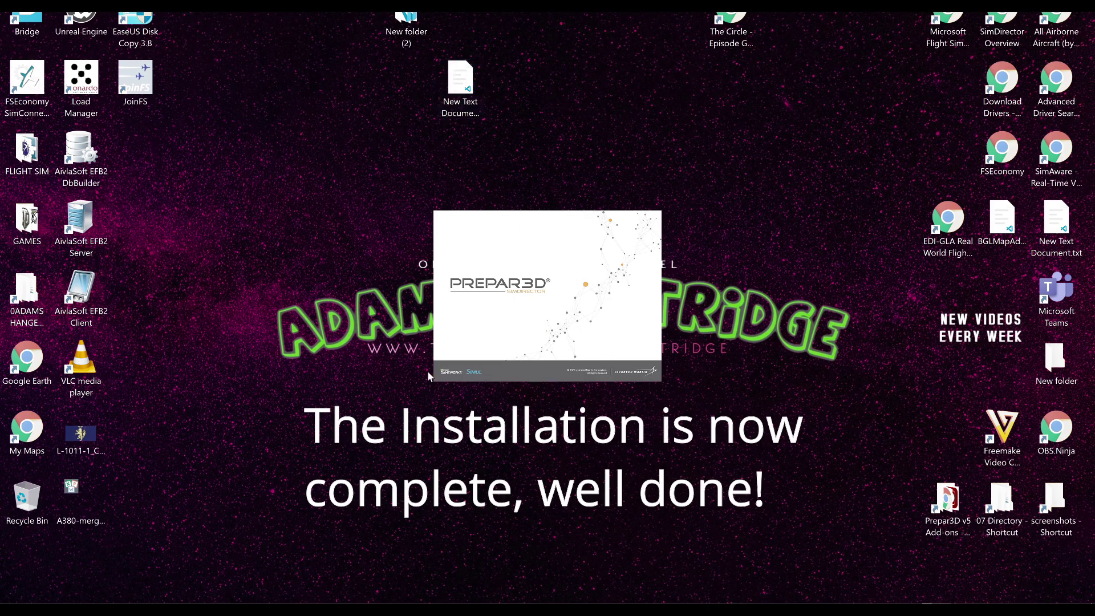
{"action": "left_click", "coordinate": [123, 589]}
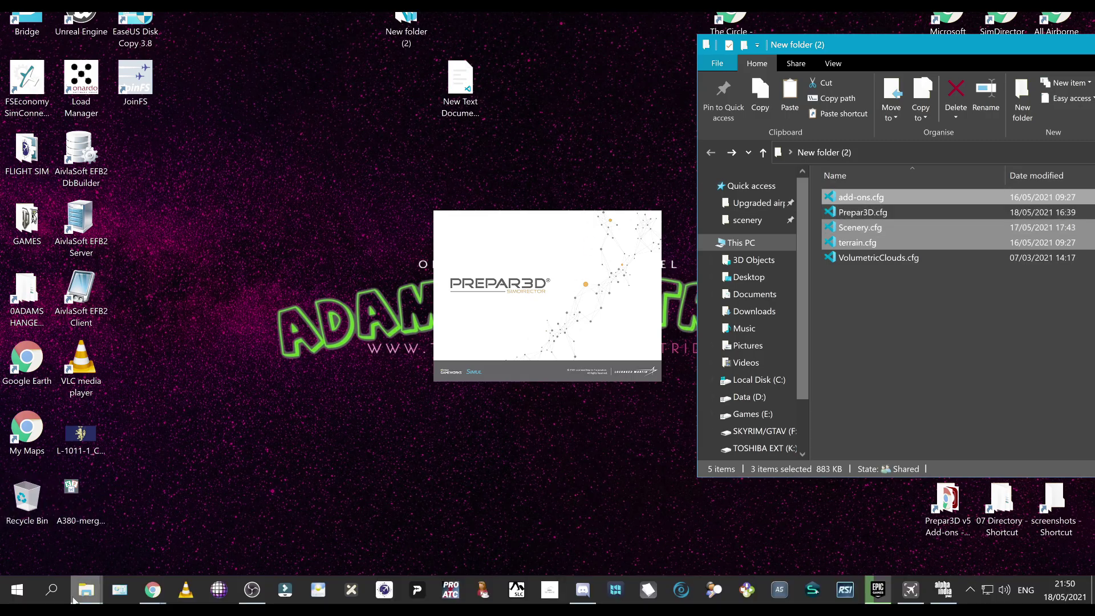
In ProgramData's Prepar3D v5 folder, select add-ons.cfg, Scenery.cfg and terrain.cfg to verify them
{"action": "left_click", "coordinate": [86, 590]}
{"action": "left_click", "coordinate": [443, 519]}
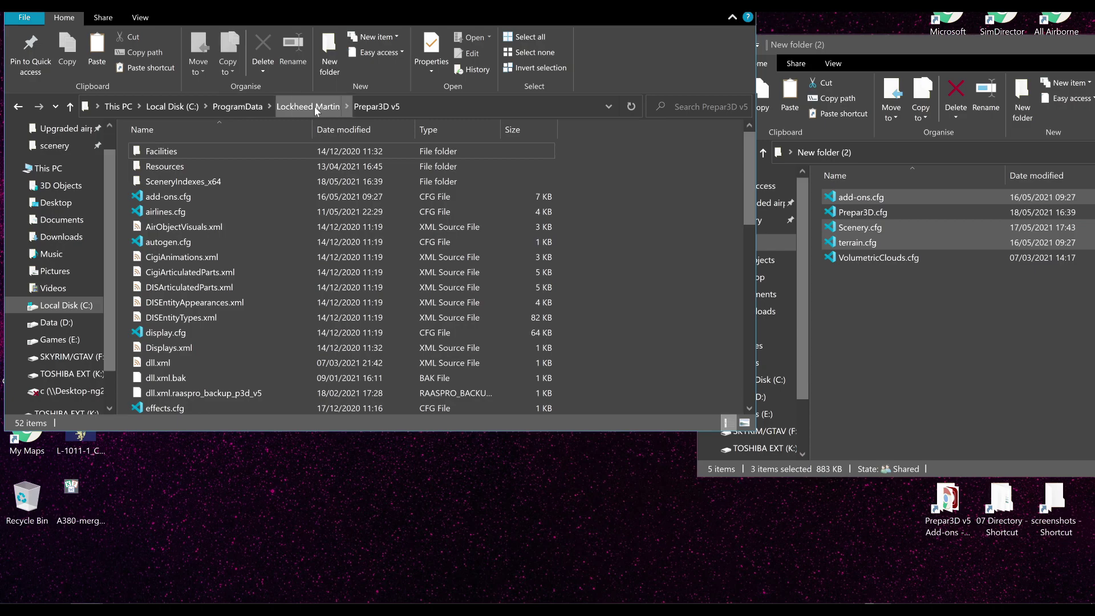
{"action": "left_click", "coordinate": [201, 194]}
{"action": "scroll", "coordinate": [225, 321], "scroll_direction": "down", "scroll_amount": 3}
{"action": "scroll", "coordinate": [225, 320], "scroll_direction": "down", "scroll_amount": 4}
{"action": "left_click", "coordinate": [241, 273], "text": "ctrl"}
{"action": "scroll", "coordinate": [241, 277], "scroll_direction": "down", "scroll_amount": 4}
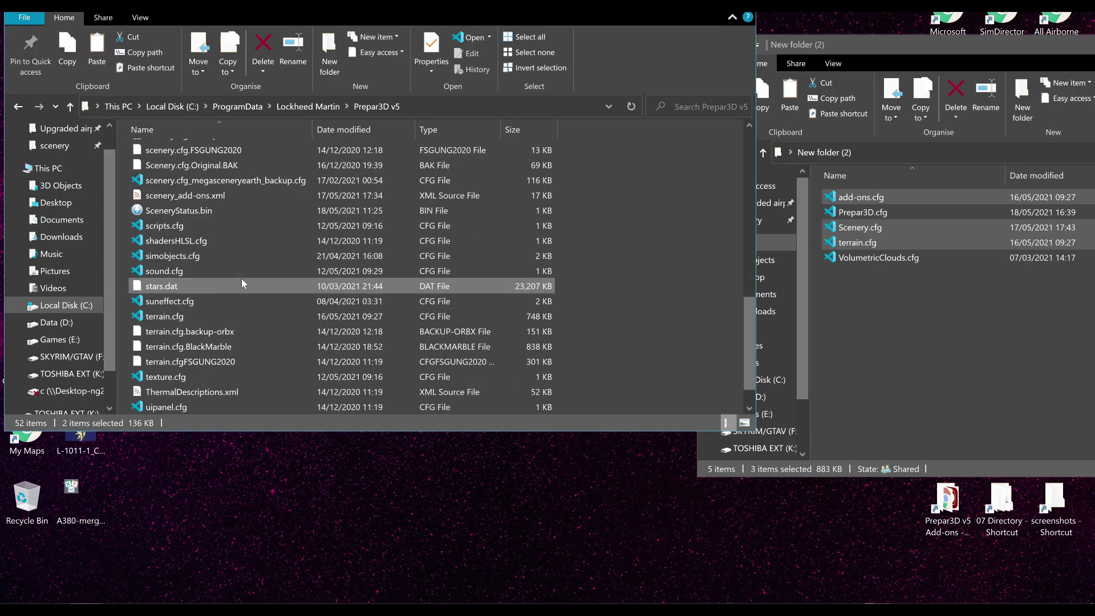
{"action": "left_click", "coordinate": [236, 321], "text": "ctrl"}
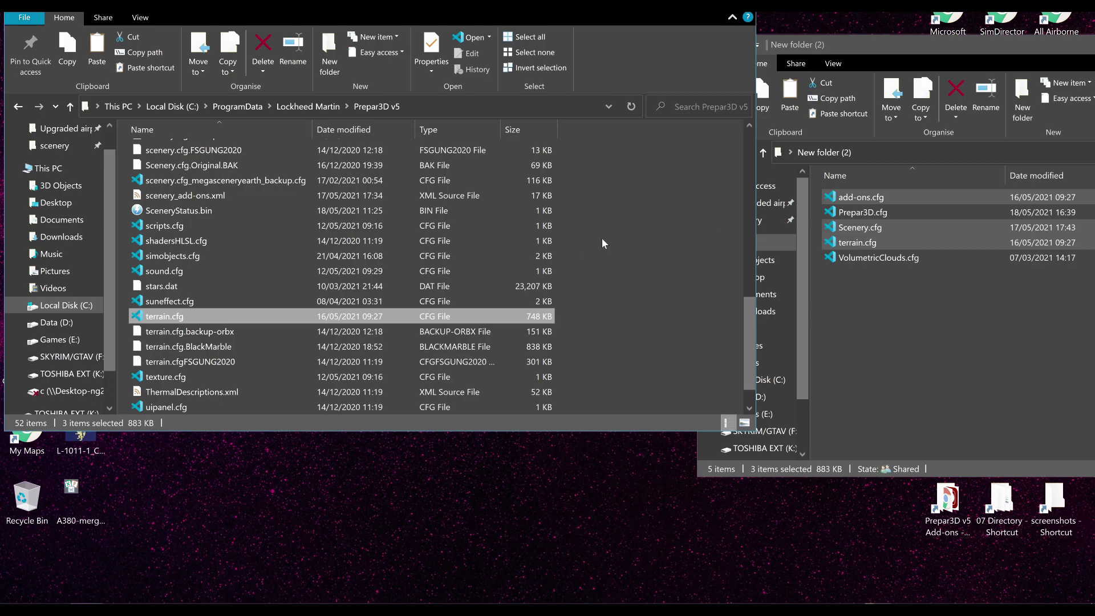
{"action": "left_click", "coordinate": [658, 194]}
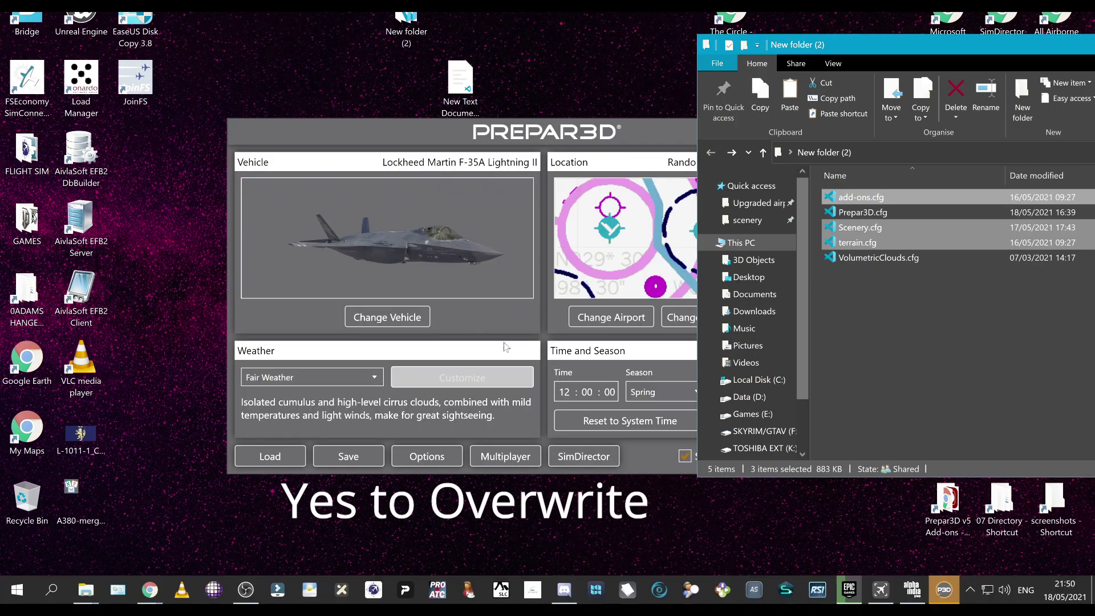
Review the Add-ons and Scenery Library pages in Prepar3D options, then cancel without changes
{"action": "left_click", "coordinate": [412, 456]}
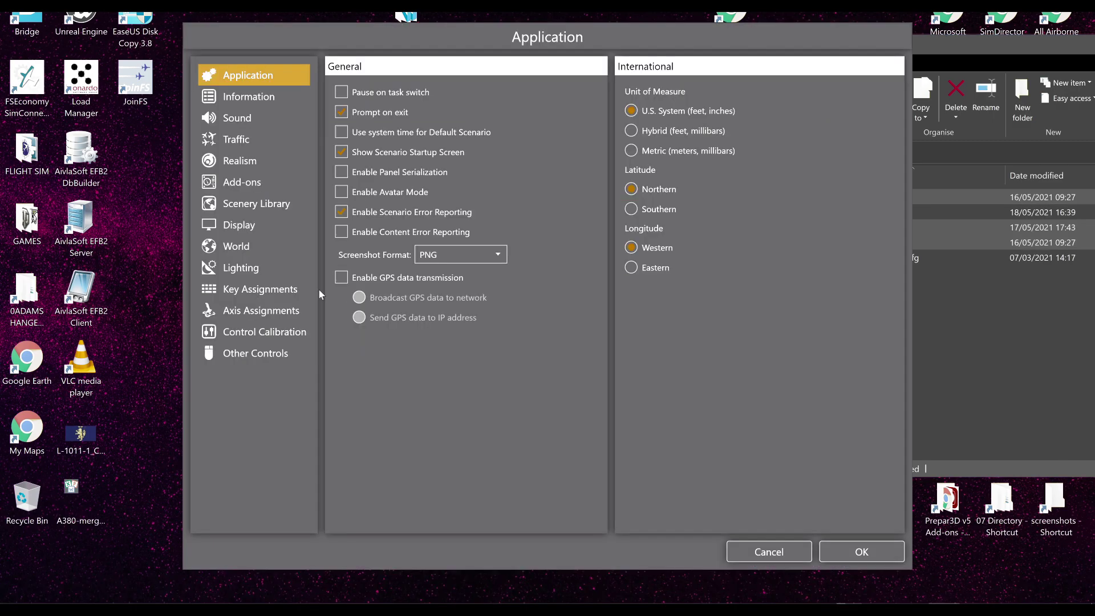
{"action": "left_click", "coordinate": [264, 178]}
{"action": "scroll", "coordinate": [461, 313], "scroll_direction": "down", "scroll_amount": 12}
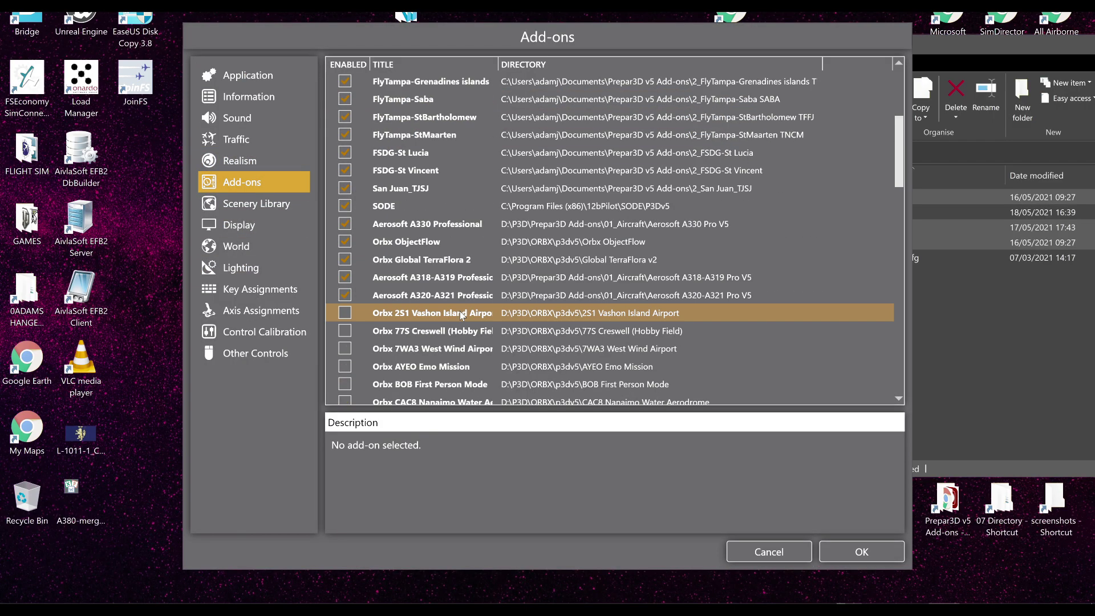
{"action": "scroll", "coordinate": [462, 313], "scroll_direction": "down", "scroll_amount": 5}
{"action": "left_click", "coordinate": [256, 203]}
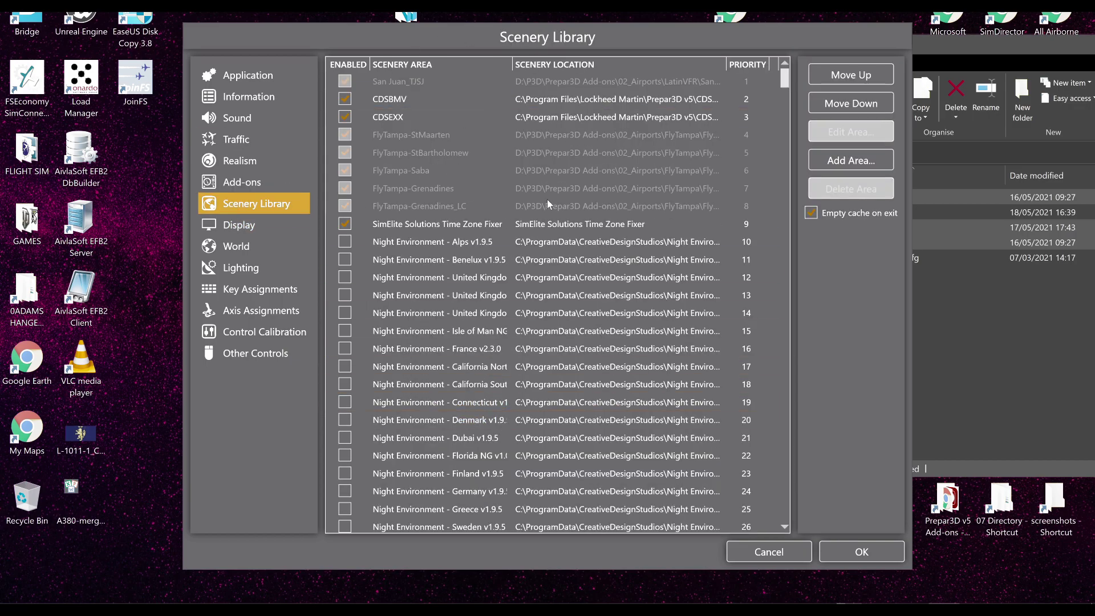
{"action": "left_click", "coordinate": [270, 188]}
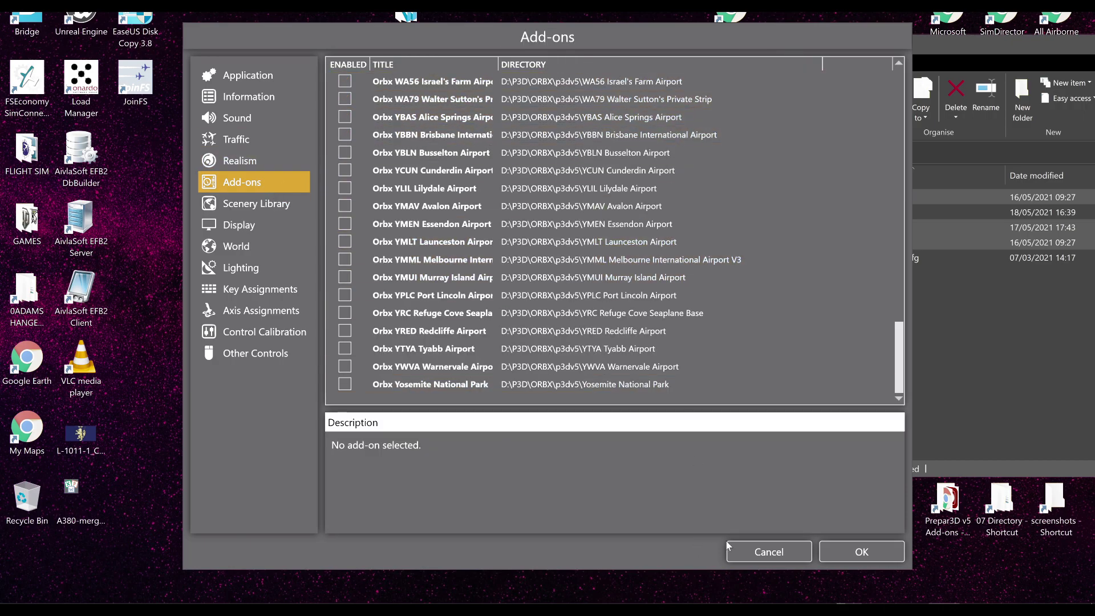
{"action": "left_click", "coordinate": [755, 549]}
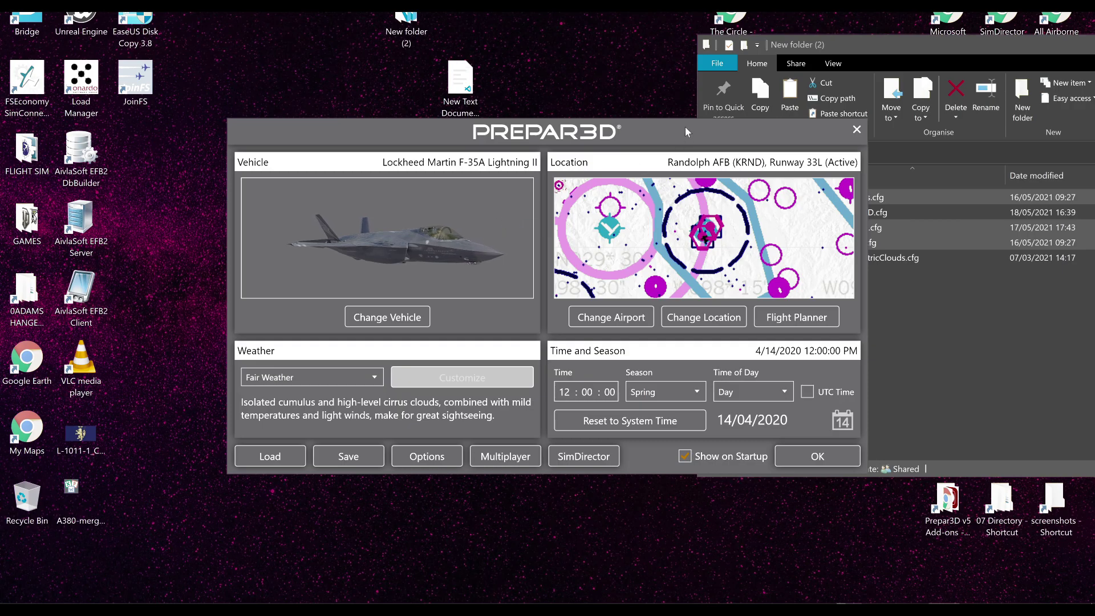
Nudge the backup folder window right and bring the Prepar3D launcher back in front
{"action": "left_click", "coordinate": [906, 45]}
{"action": "left_click_drag", "start_coordinate": [907, 50], "coordinate": [904, 53]}
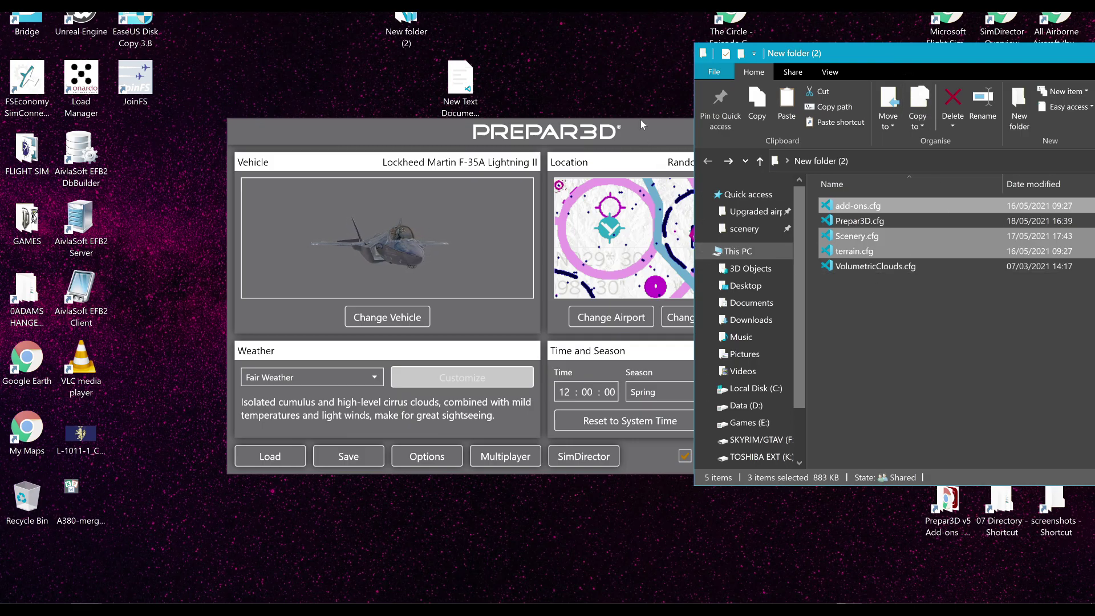
{"action": "left_click", "coordinate": [673, 121]}
Confirm exiting Prepar3D v5, move Explorer left, and select Prepar3D.cfg and VolumetricClouds.cfg
{"action": "left_click", "coordinate": [855, 130]}
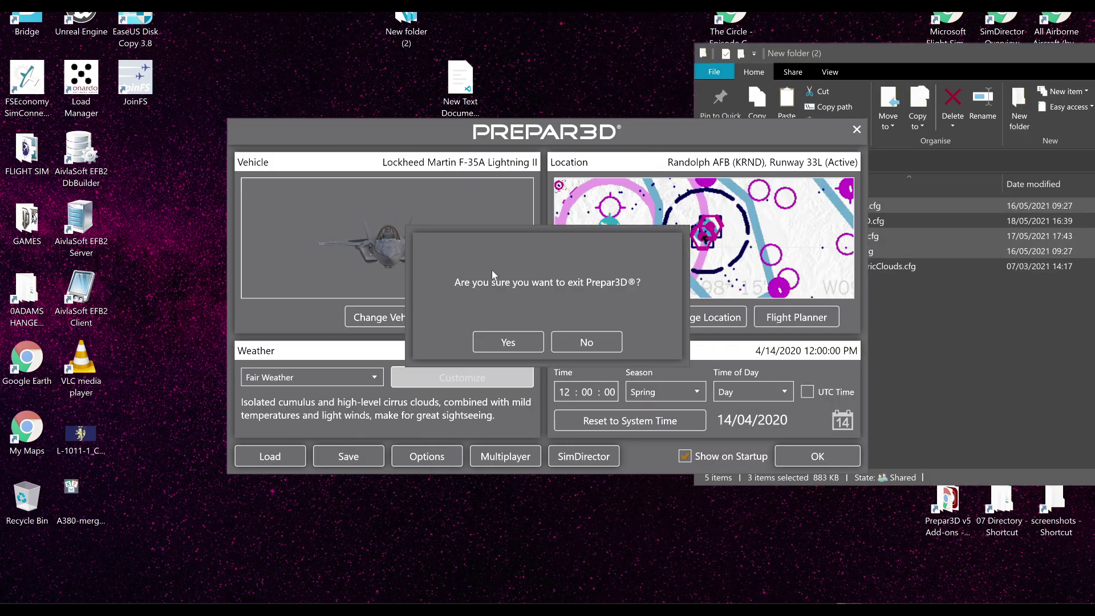
{"action": "left_click", "coordinate": [503, 342]}
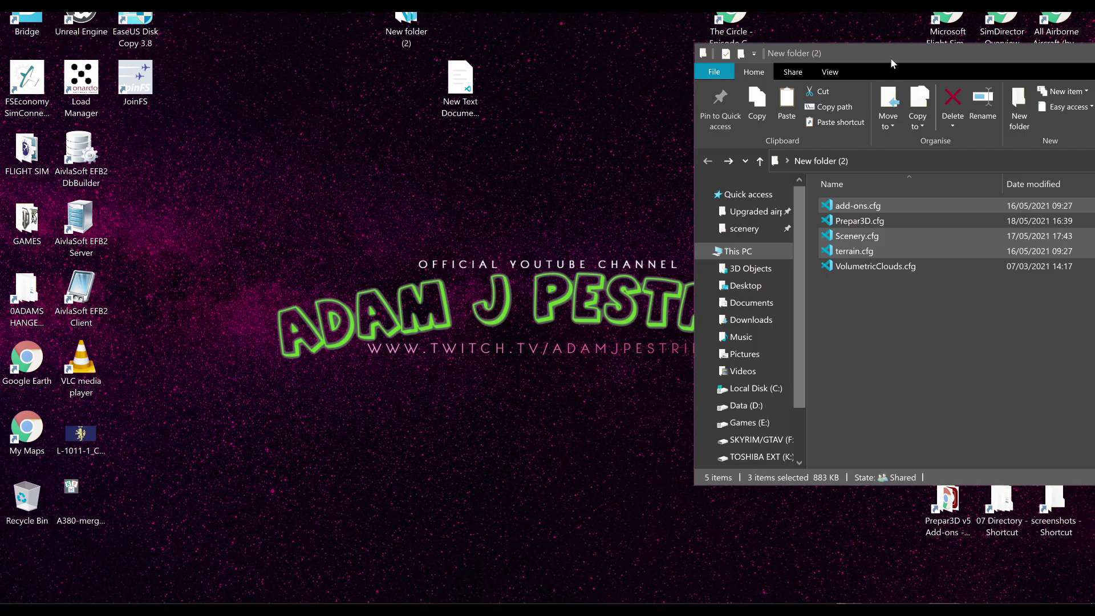
{"action": "left_click_drag", "start_coordinate": [891, 57], "coordinate": [692, 60]}
{"action": "left_click", "coordinate": [663, 224]}
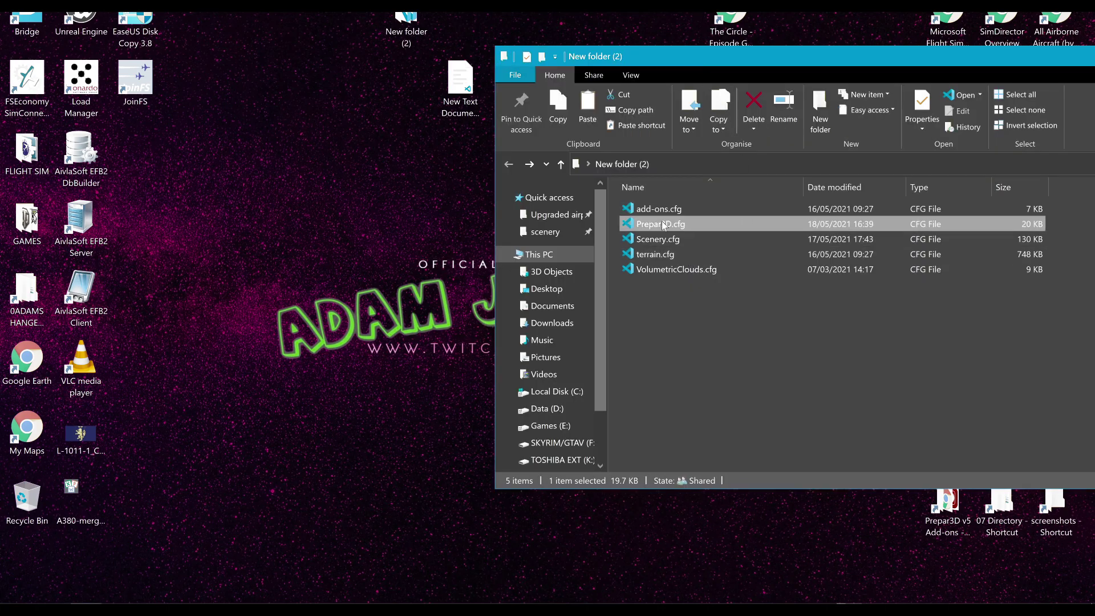
{"action": "left_click", "coordinate": [665, 268], "text": "ctrl"}
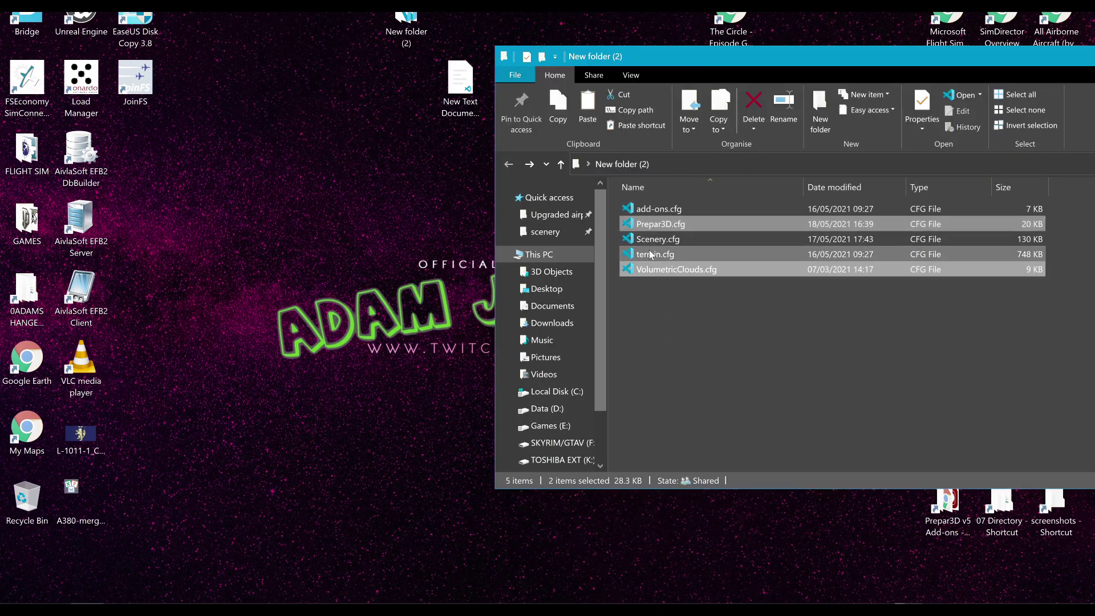